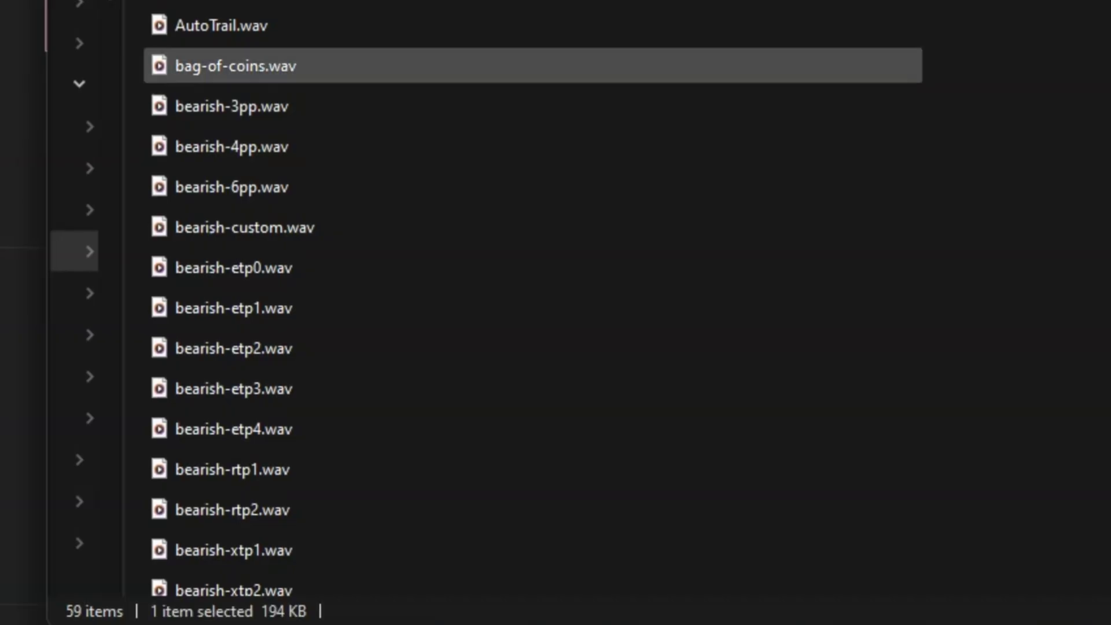
# Scroll the NinjaTrader sounds folder and select the TargetFilled.wav alert sound.
pyautogui.scroll(-10, 231, 330)
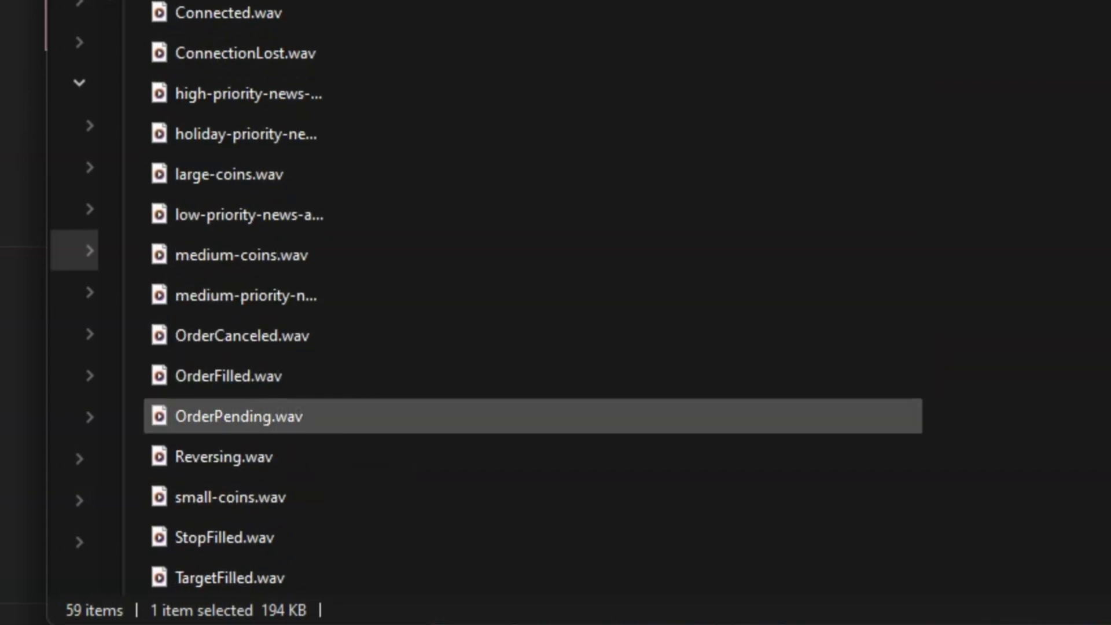
pyautogui.click(230, 577)
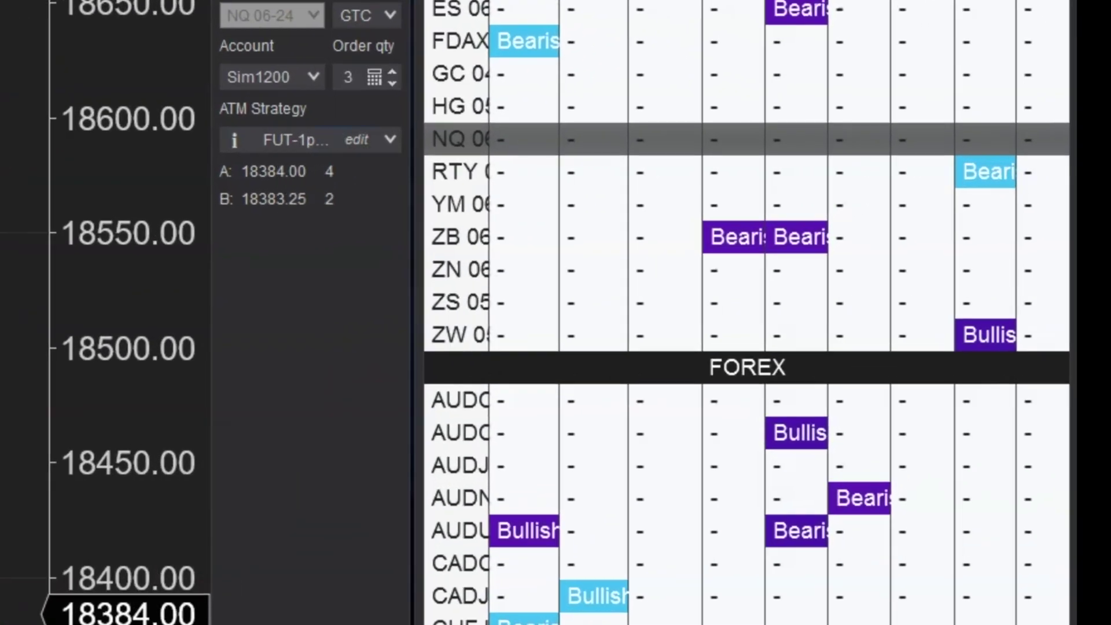
# Select the FUT-10tickSop-20tickTarget ATM strategy and review its stop strategy options, keeping None.
pyautogui.click(323, 139)
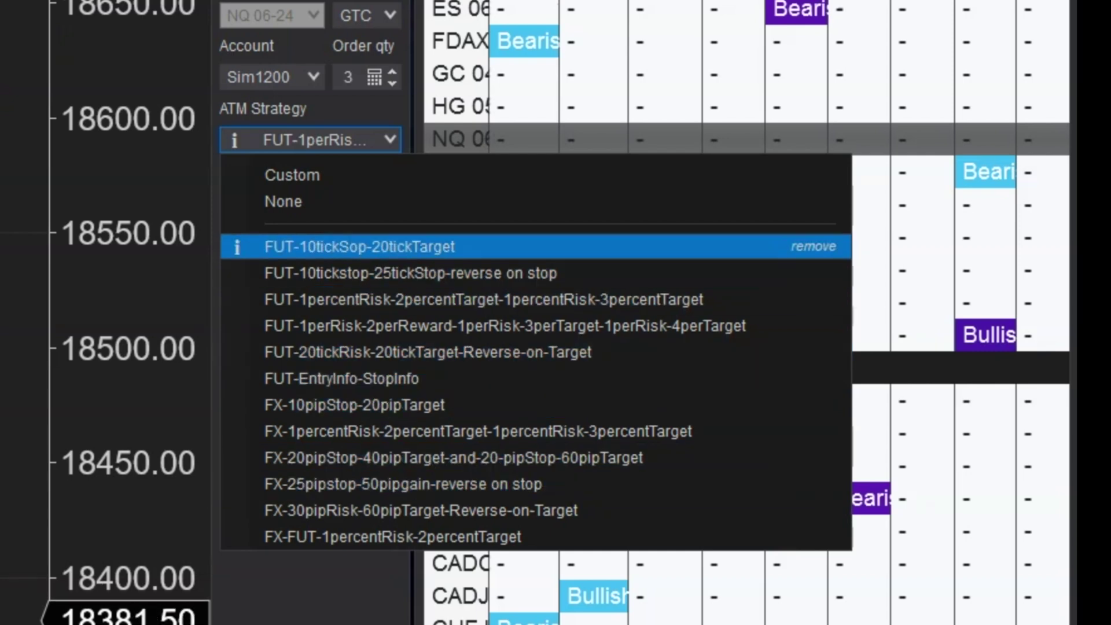
pyautogui.click(359, 247)
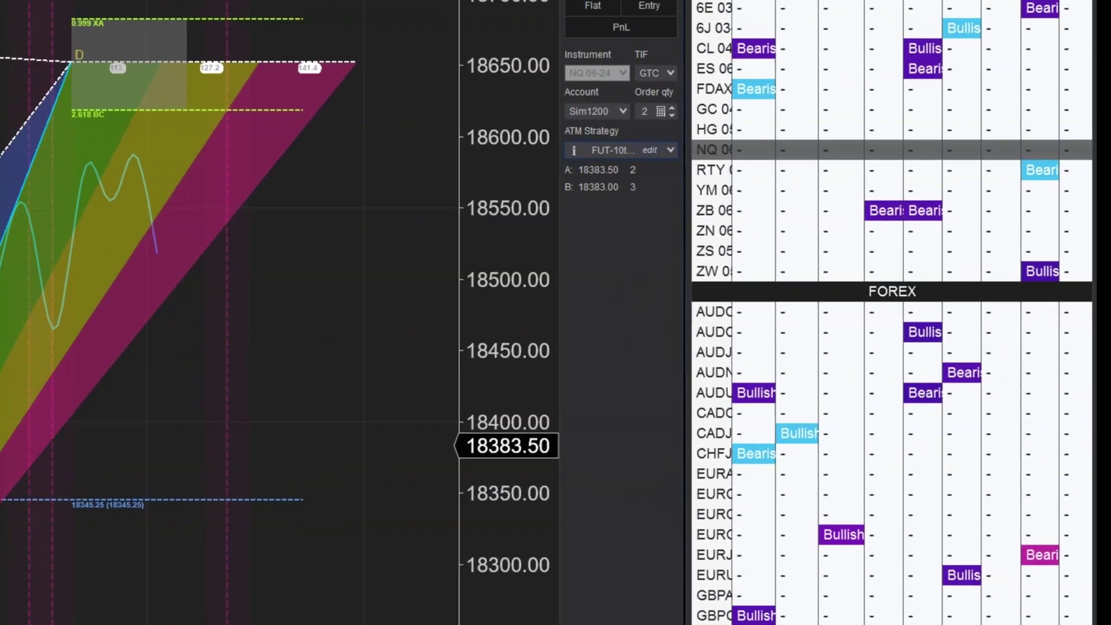
pyautogui.click(649, 150)
pyautogui.click(42, 433)
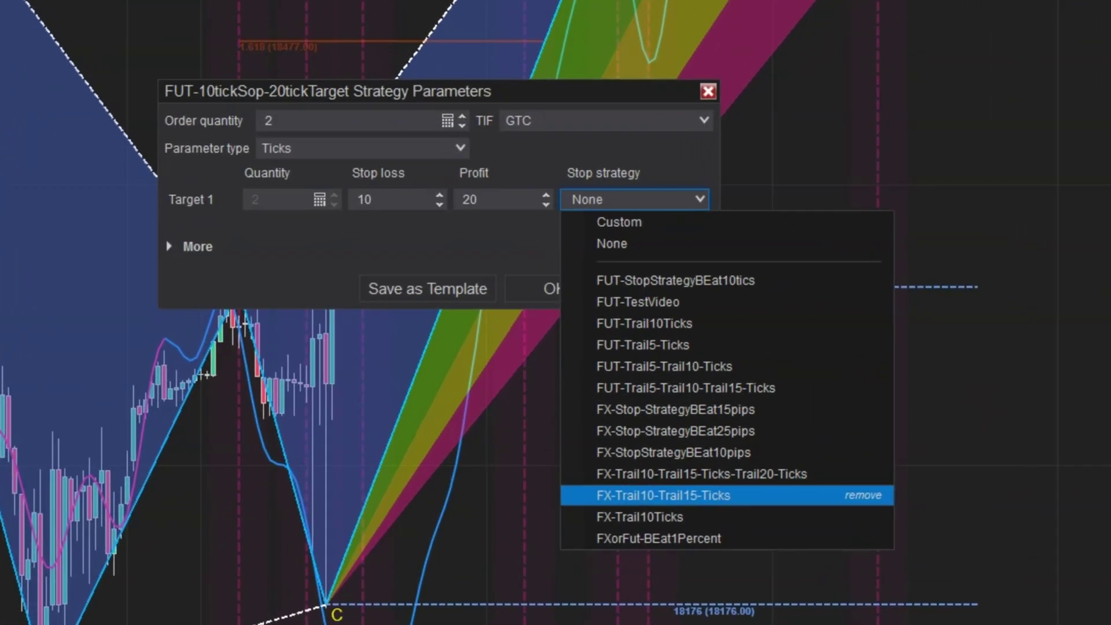
pyautogui.press('Escape')
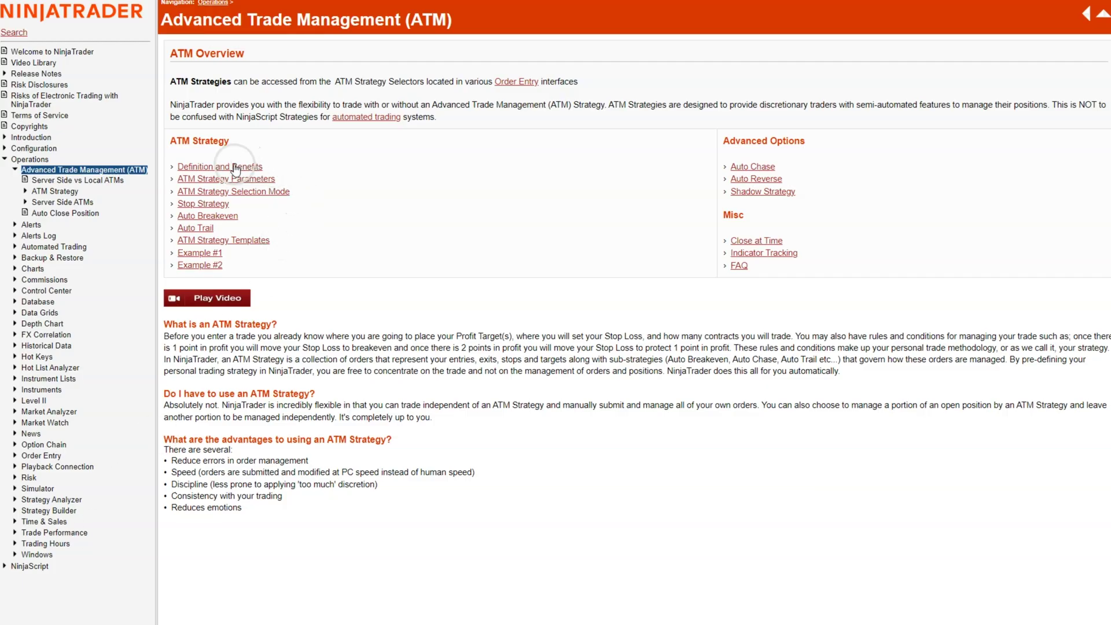
# Read the Definition and Benefits and ATM Strategy Parameters help pages, then Manage ATM Strategy Templates.
pyautogui.click(235, 167)
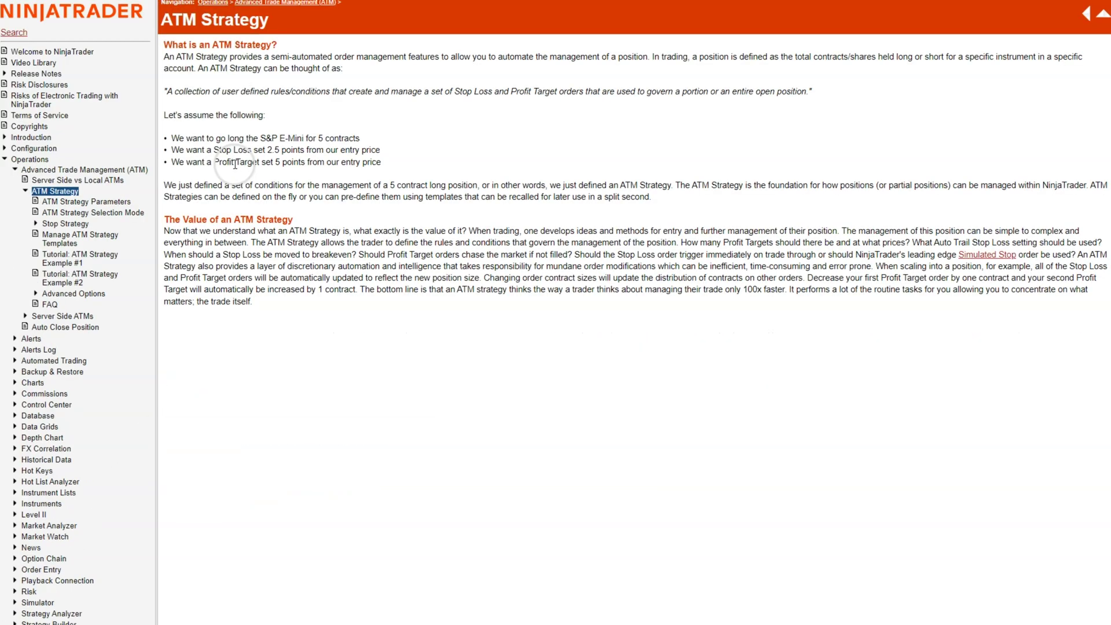
pyautogui.click(72, 202)
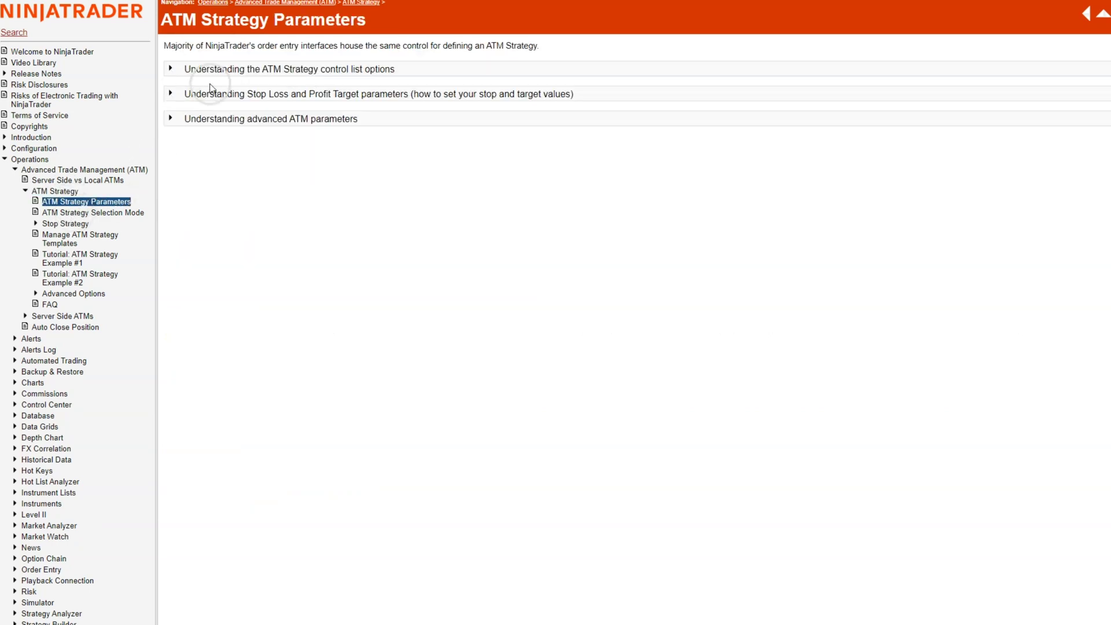
pyautogui.click(220, 70)
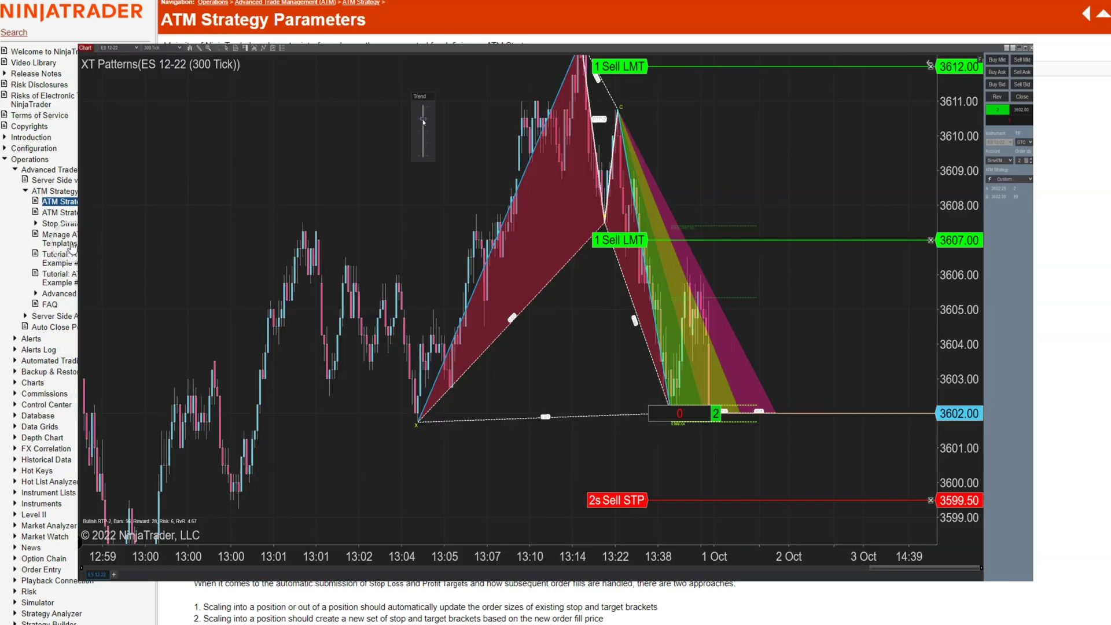
pyautogui.click(68, 241)
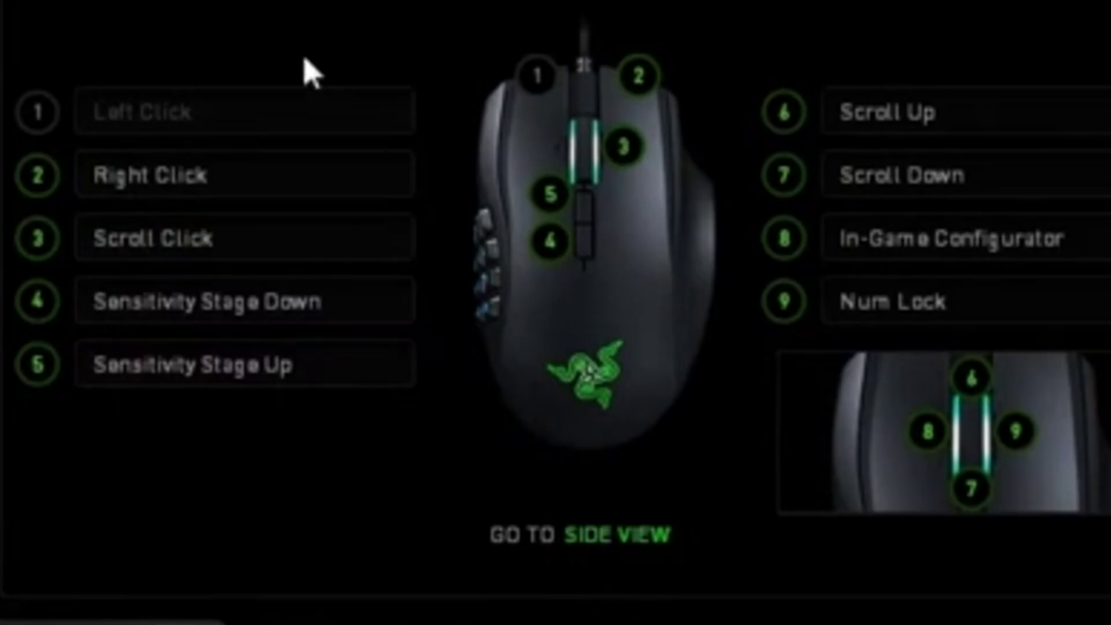
# Switch the Razer mouse button map from the top view to the side view.
pyautogui.click(601, 536)
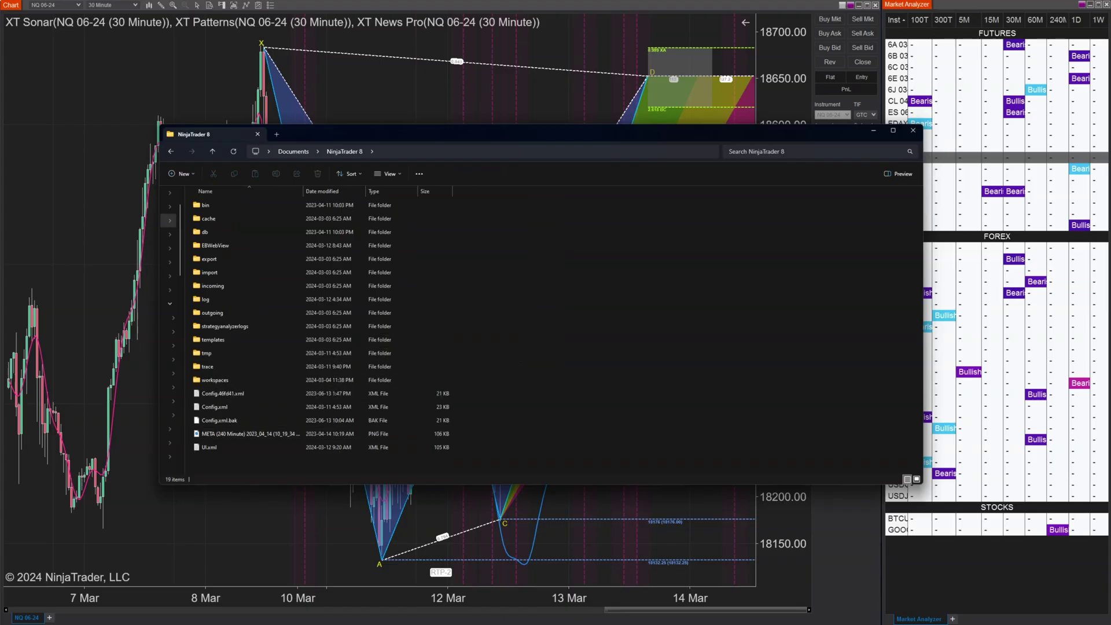
pyautogui.click(209, 447)
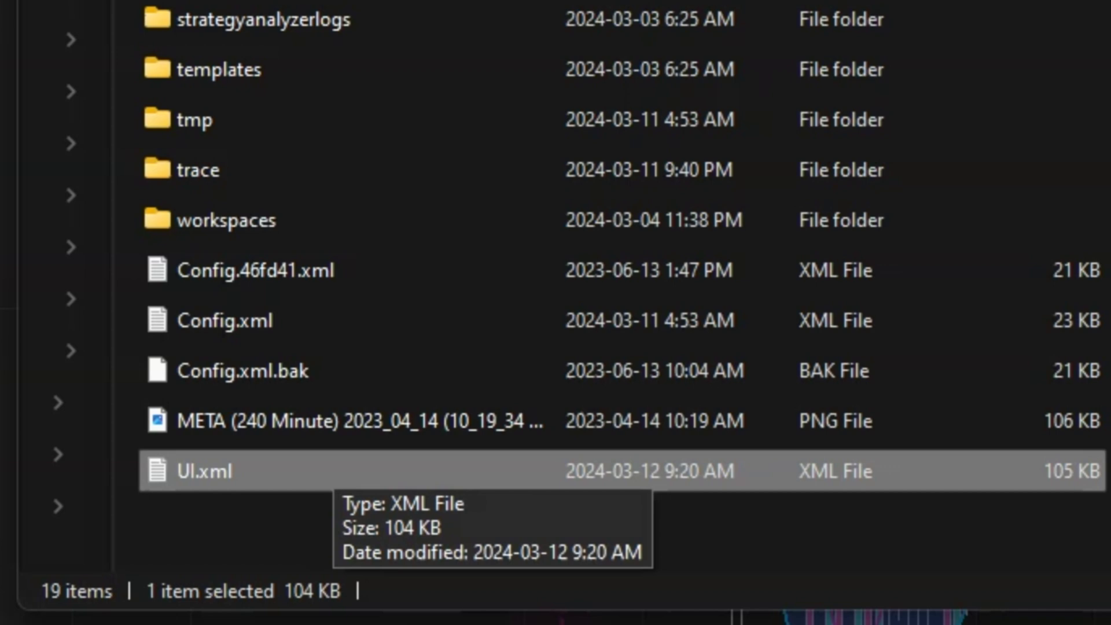
pyautogui.press('F2')
pyautogui.press('Right')
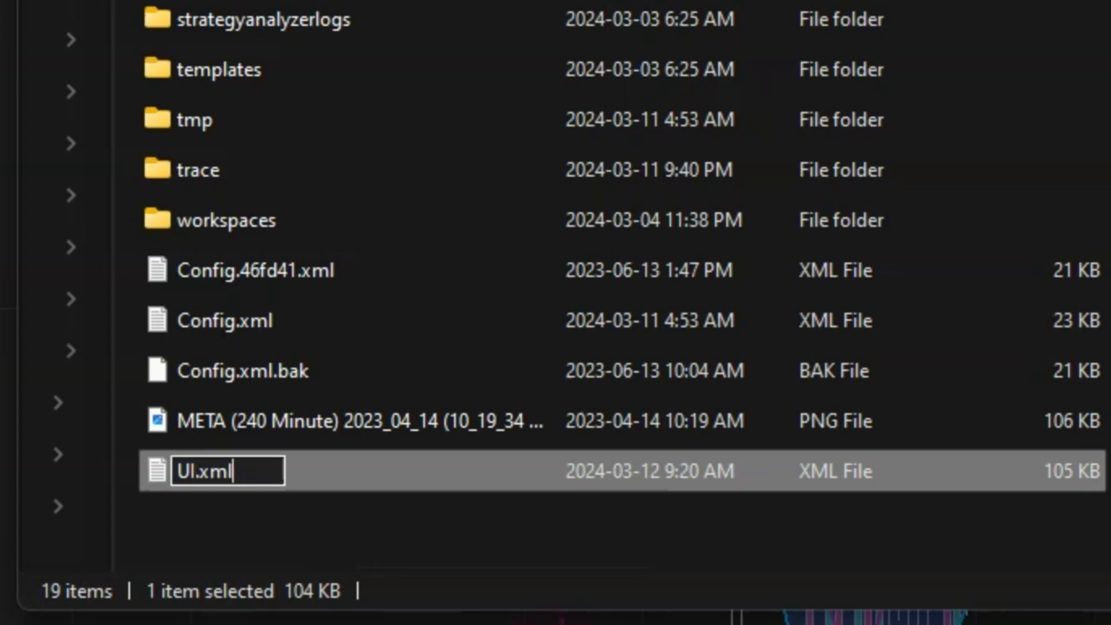
pyautogui.press('BackSpace')
pyautogui.press('BackSpace')
pyautogui.press('BackSpace')
pyautogui.write('bal')
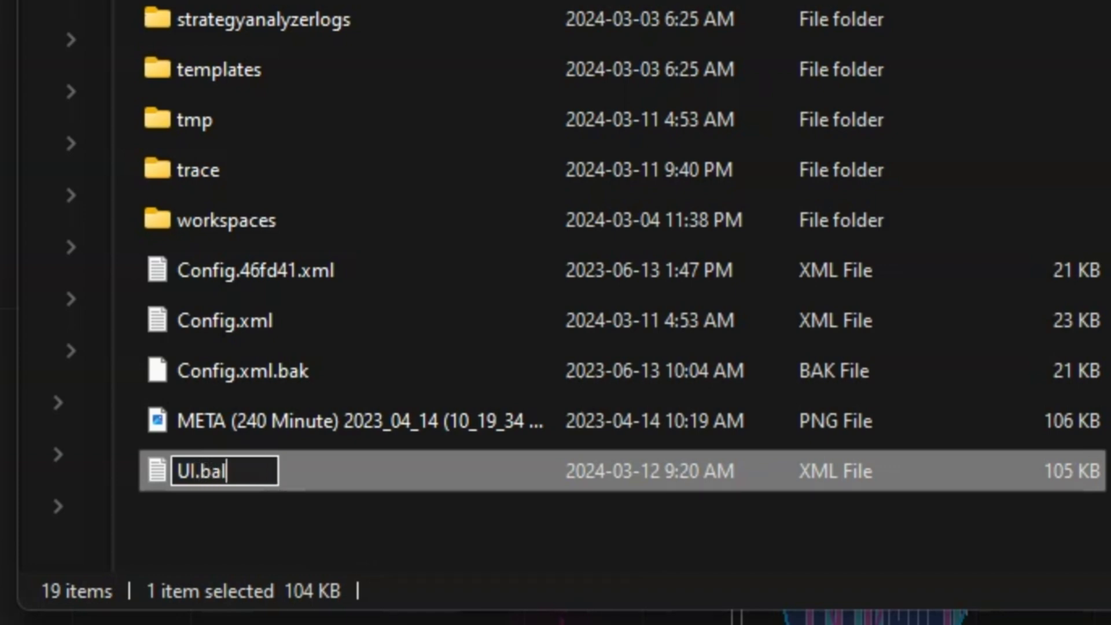
pyautogui.press('BackSpace')
pyautogui.write('k')
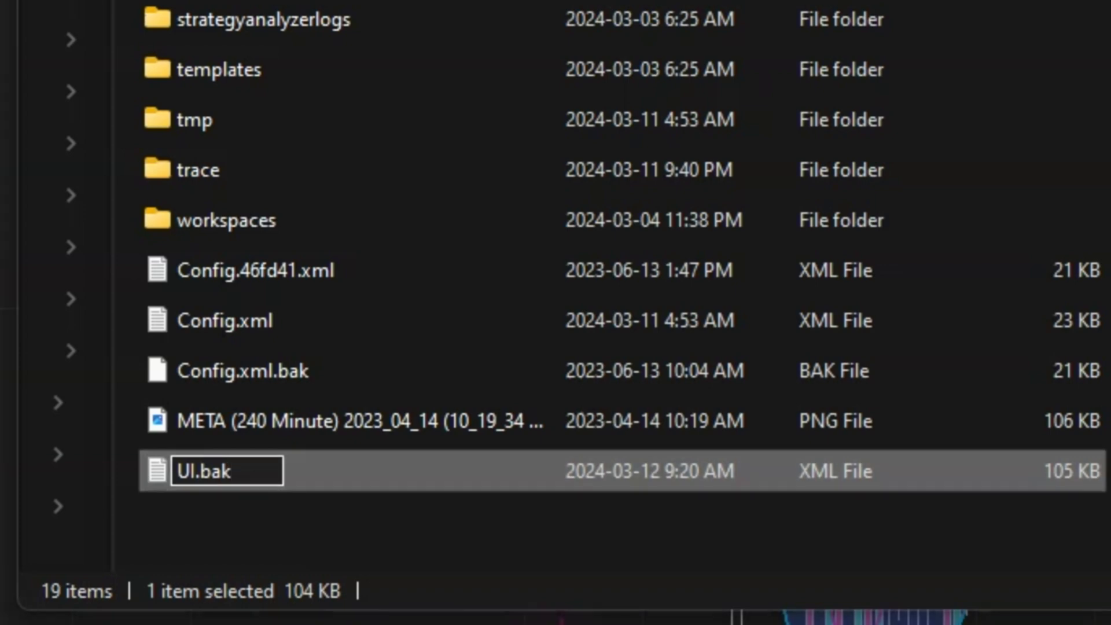
pyautogui.press('Return')
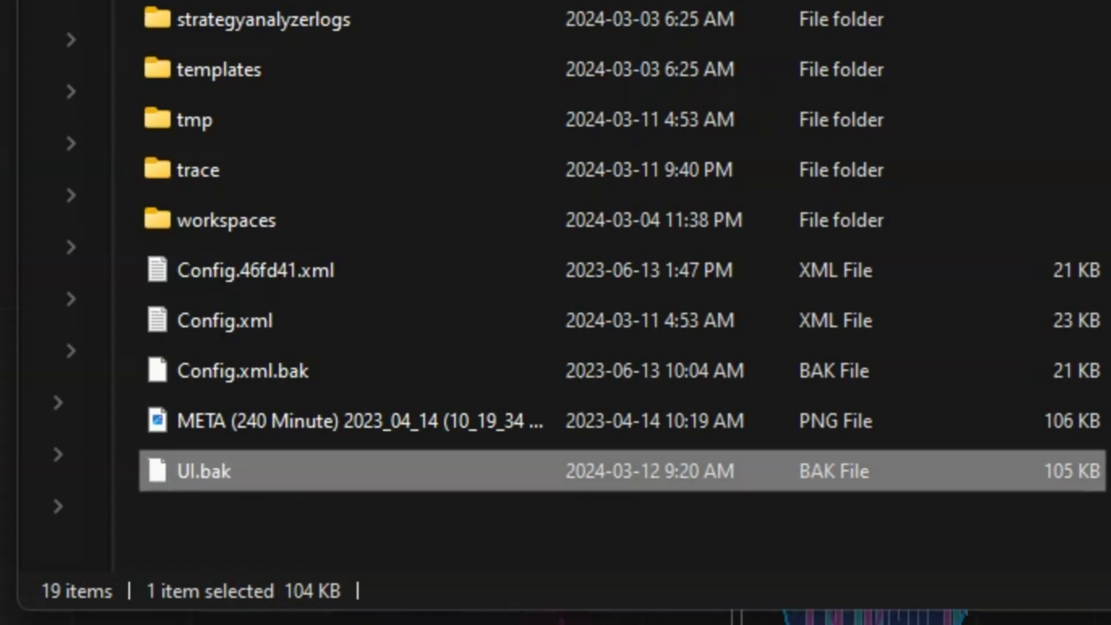
pyautogui.press('F2')
pyautogui.press('End')
pyautogui.press('BackSpace')
pyautogui.press('BackSpace')
pyautogui.press('BackSpace')
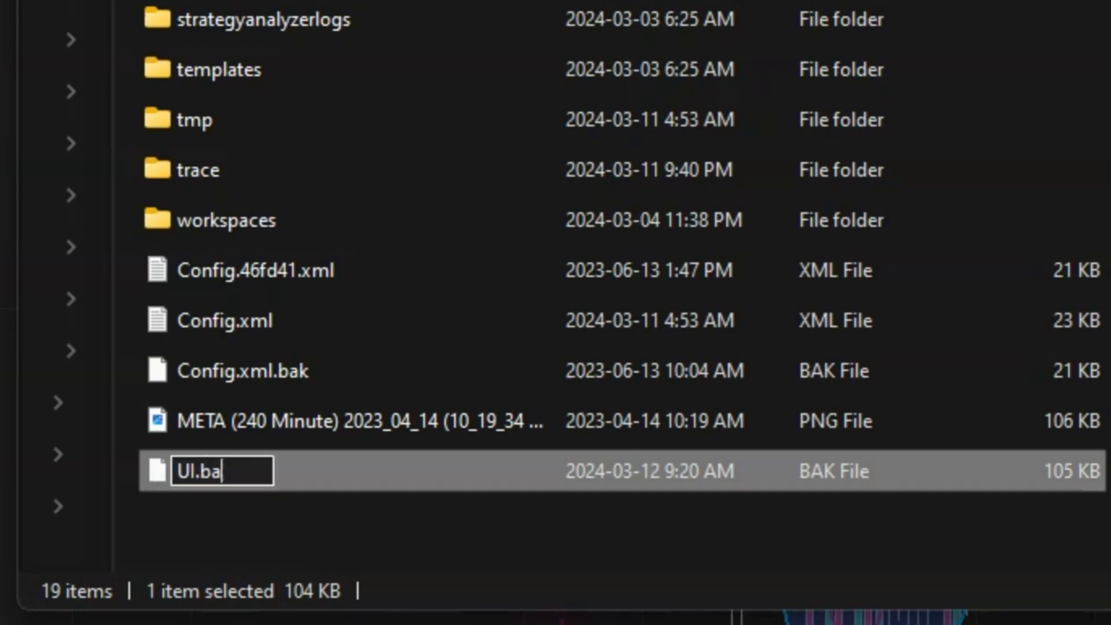
pyautogui.write('xml')
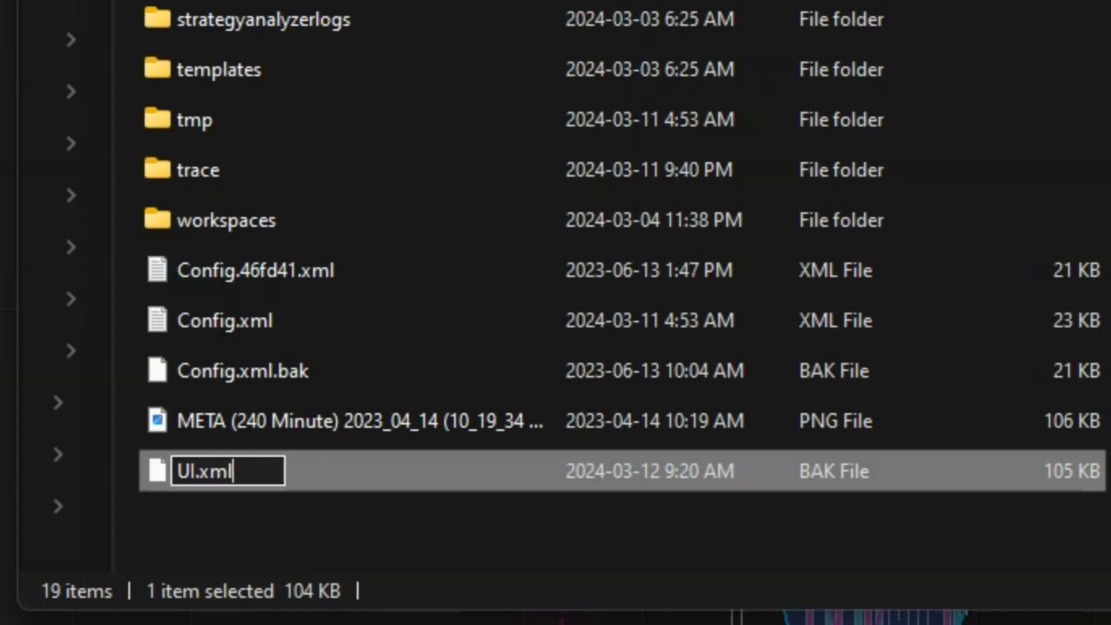
pyautogui.press('Return')
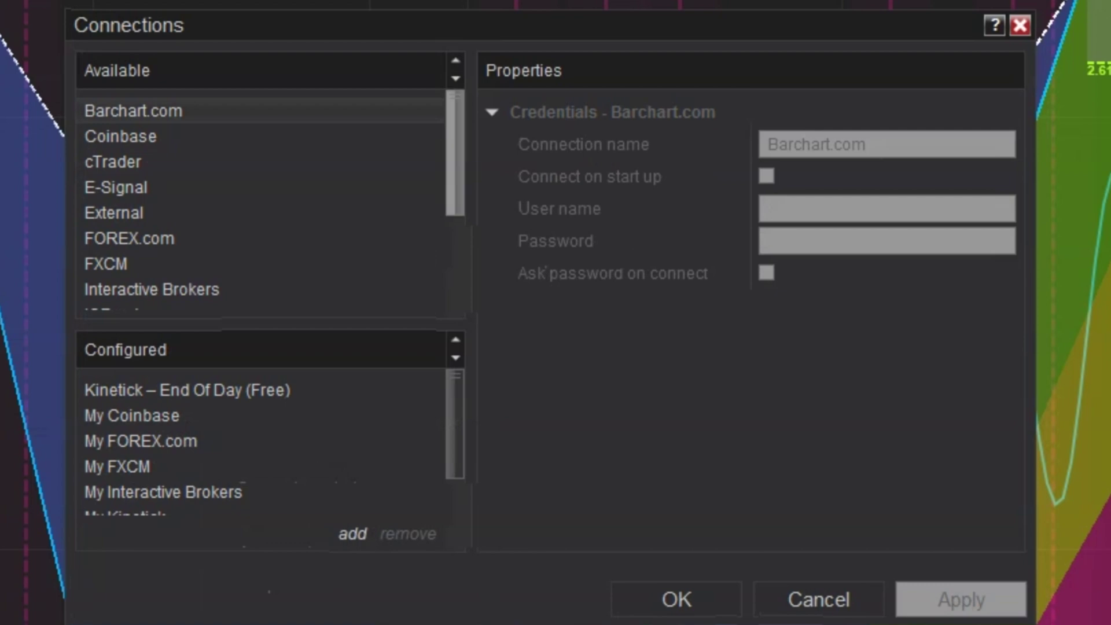
# Find NinjaTrader Continuum in the Available connections list and add it as a new connection.
pyautogui.scroll(-3, 261, 203)
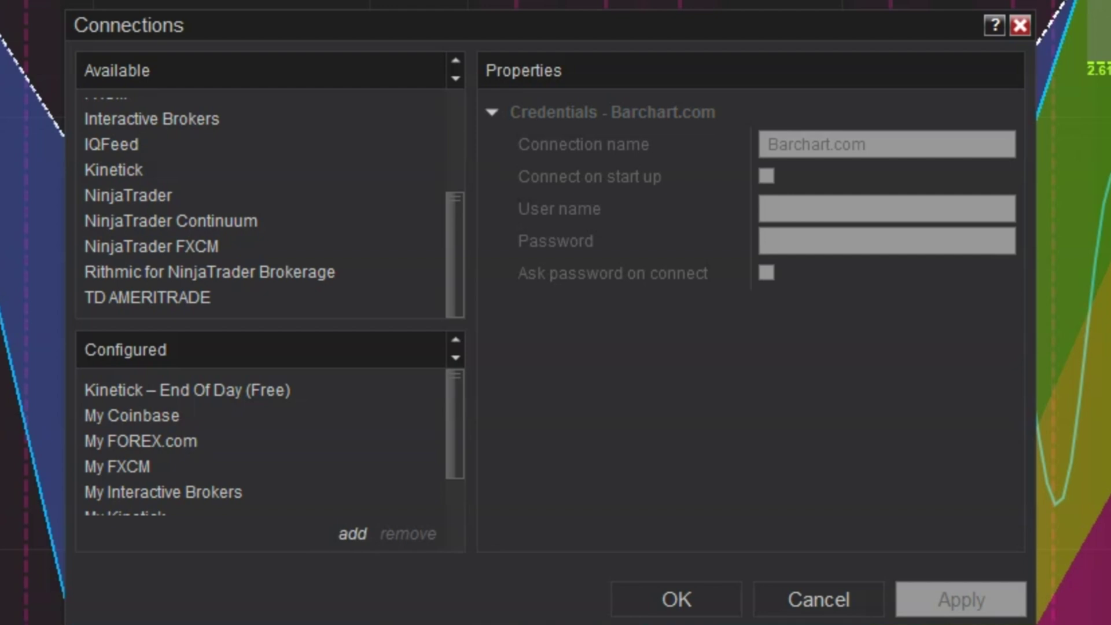
pyautogui.scroll(3, 260, 203)
pyautogui.scroll(-3, 261, 439)
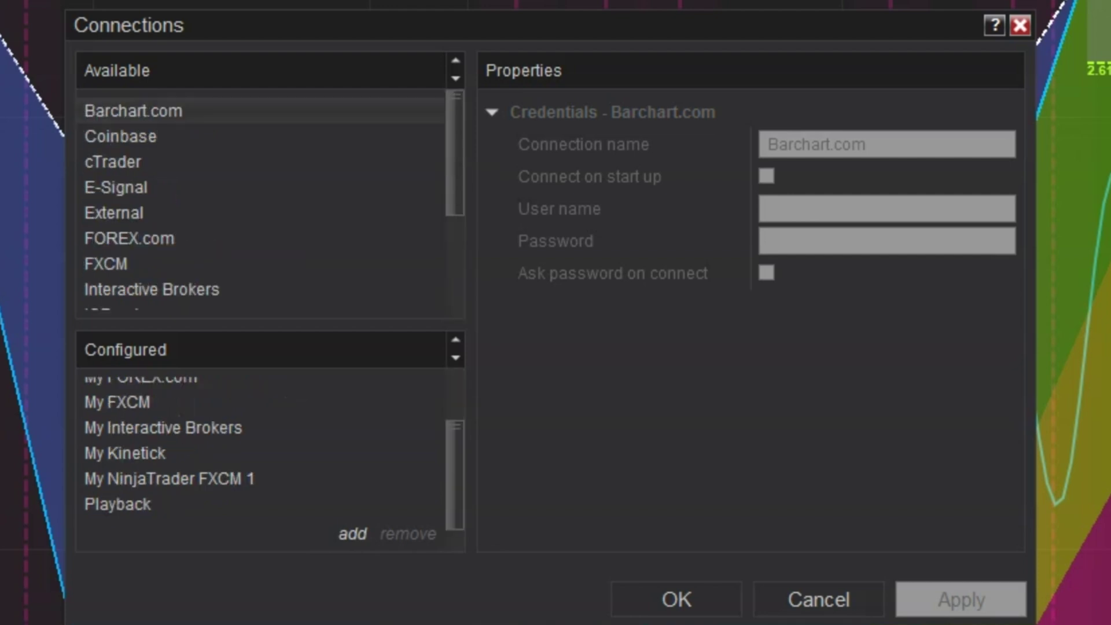
pyautogui.scroll(-3, 261, 202)
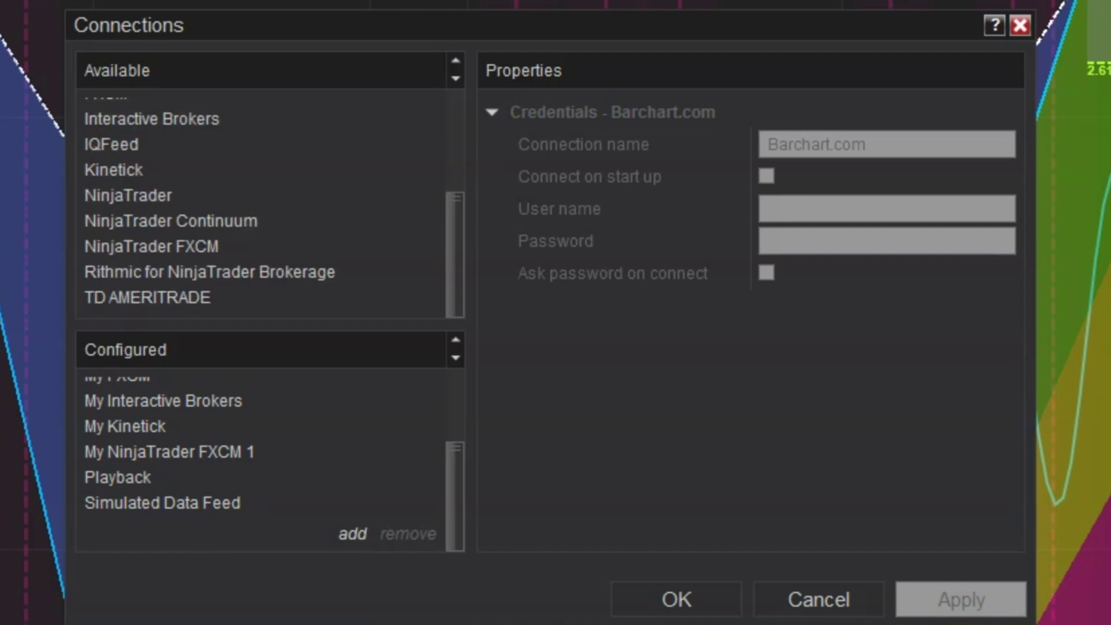
pyautogui.doubleClick(170, 220)
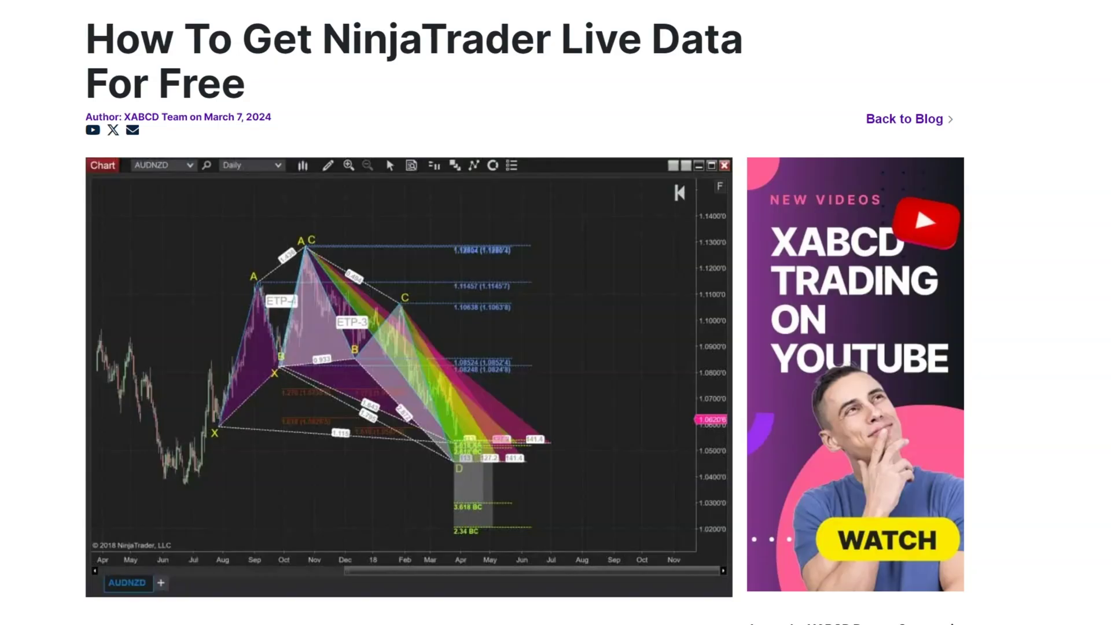
# Scroll the blog article from Futures Data through Forex and Stock data to Crypto Data for NinjaTrader.
pyautogui.scroll(-5, 848, 427)
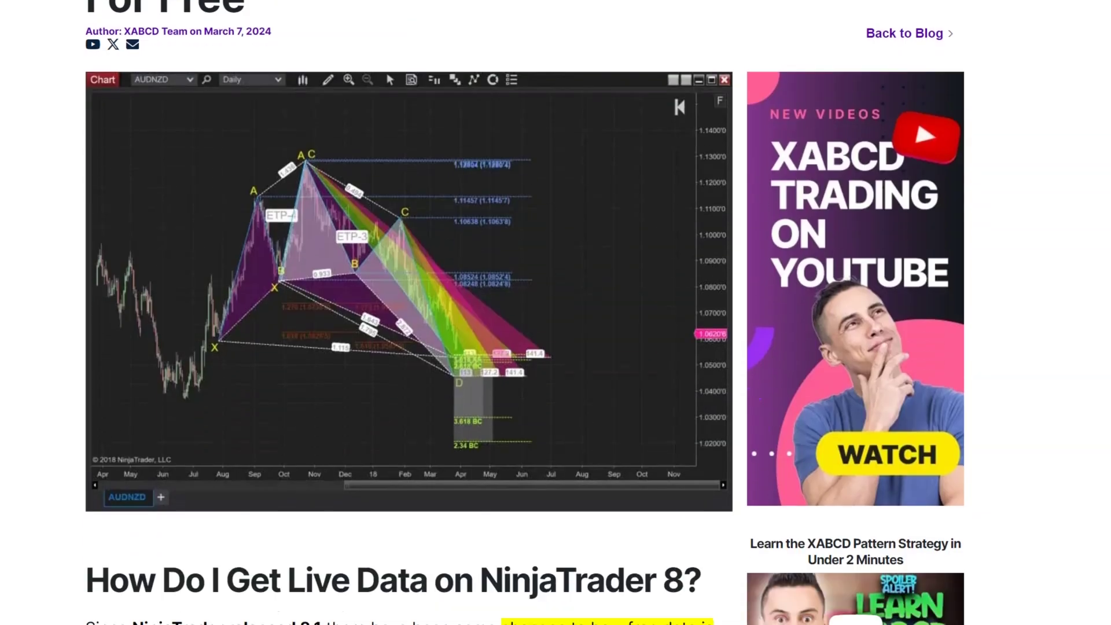
pyautogui.scroll(-5, 848, 427)
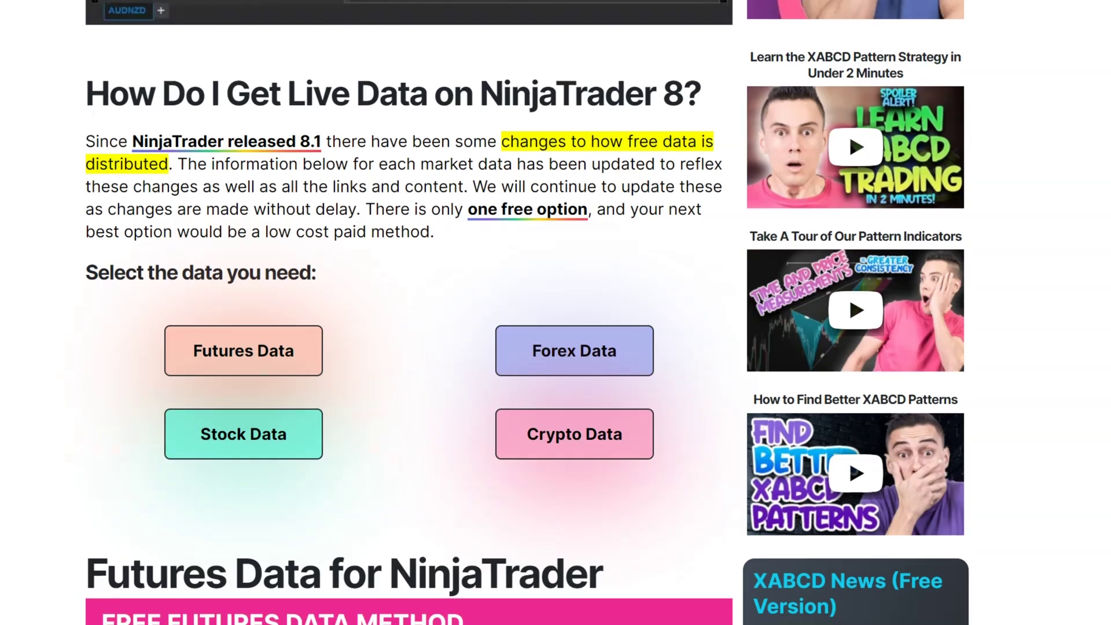
pyautogui.scroll(-2, 848, 131)
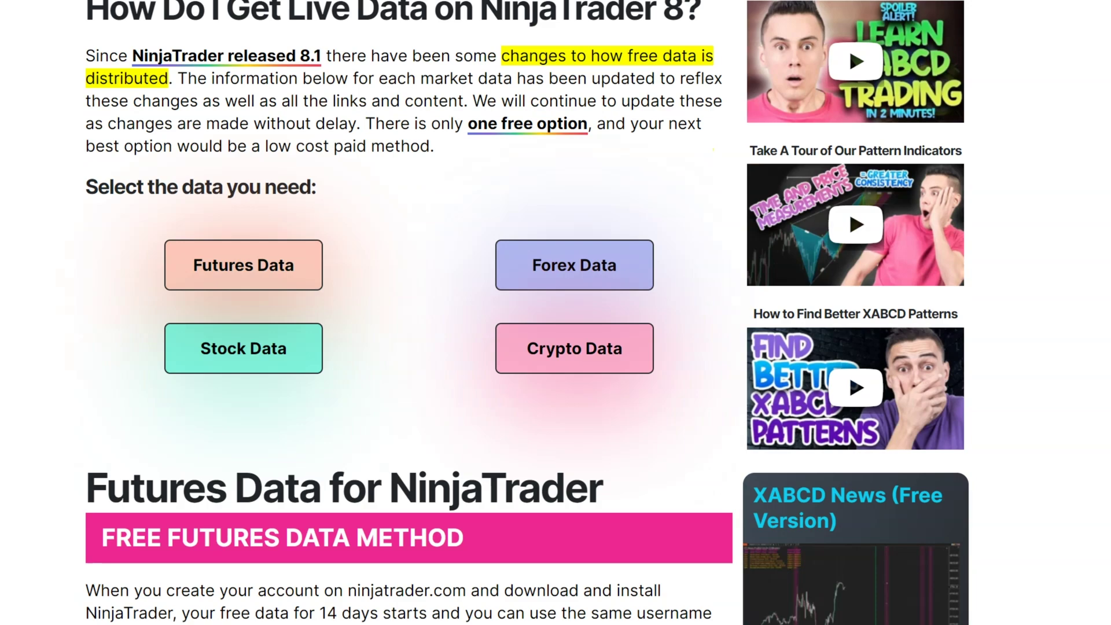
pyautogui.scroll(-3, 848, 46)
pyautogui.scroll(-1, 848, 191)
pyautogui.scroll(-3, 848, 191)
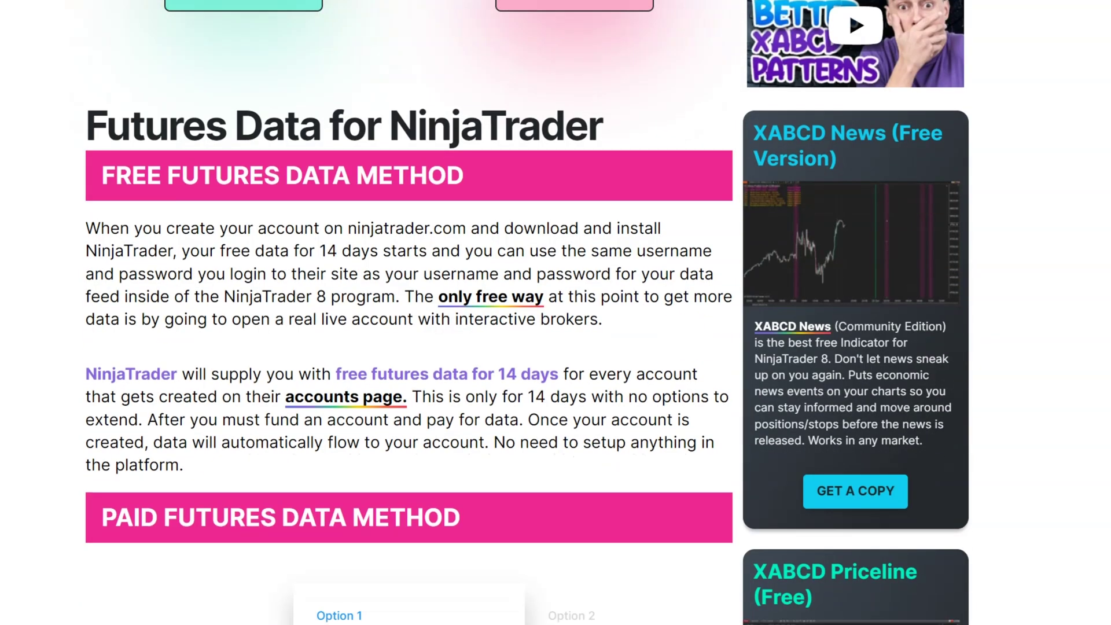
pyautogui.scroll(-11, 528, 312)
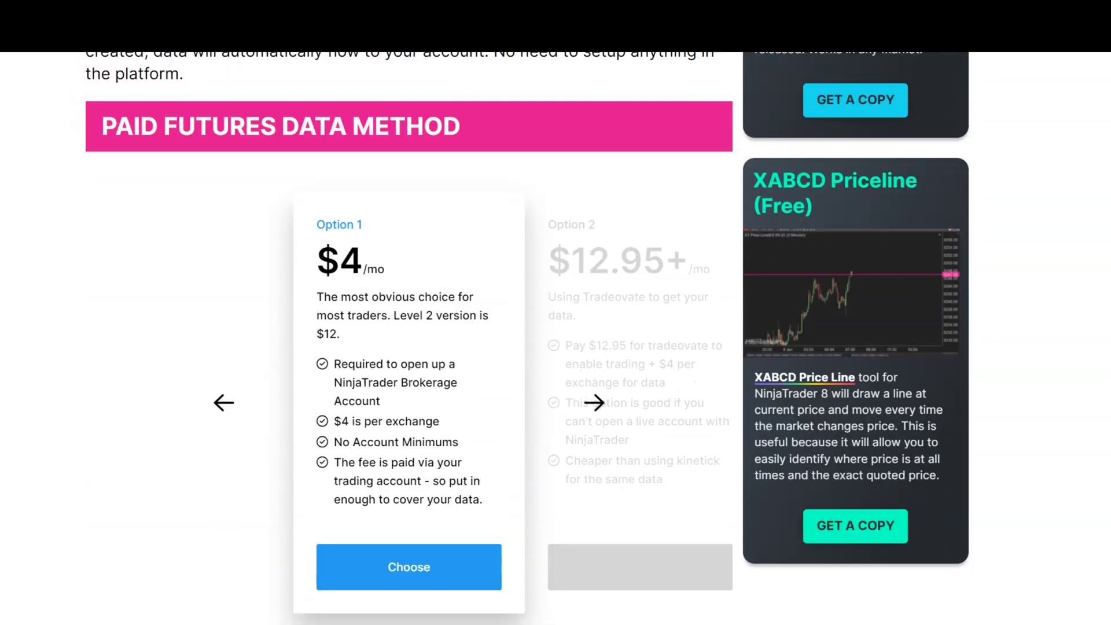
pyautogui.scroll(-12, 408, 338)
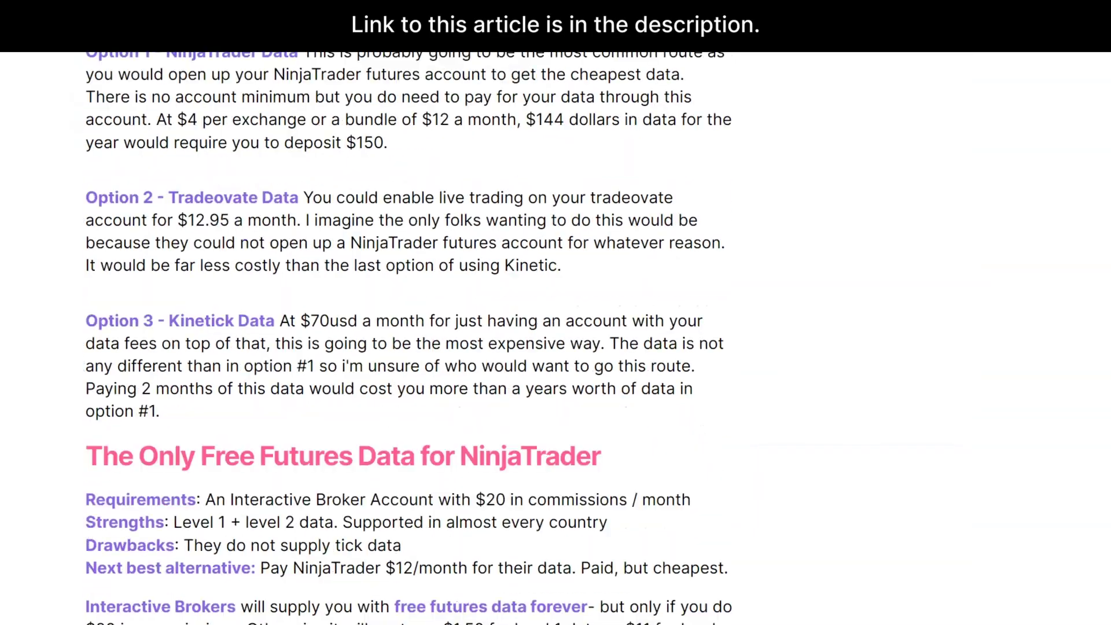
pyautogui.scroll(-10, 408, 339)
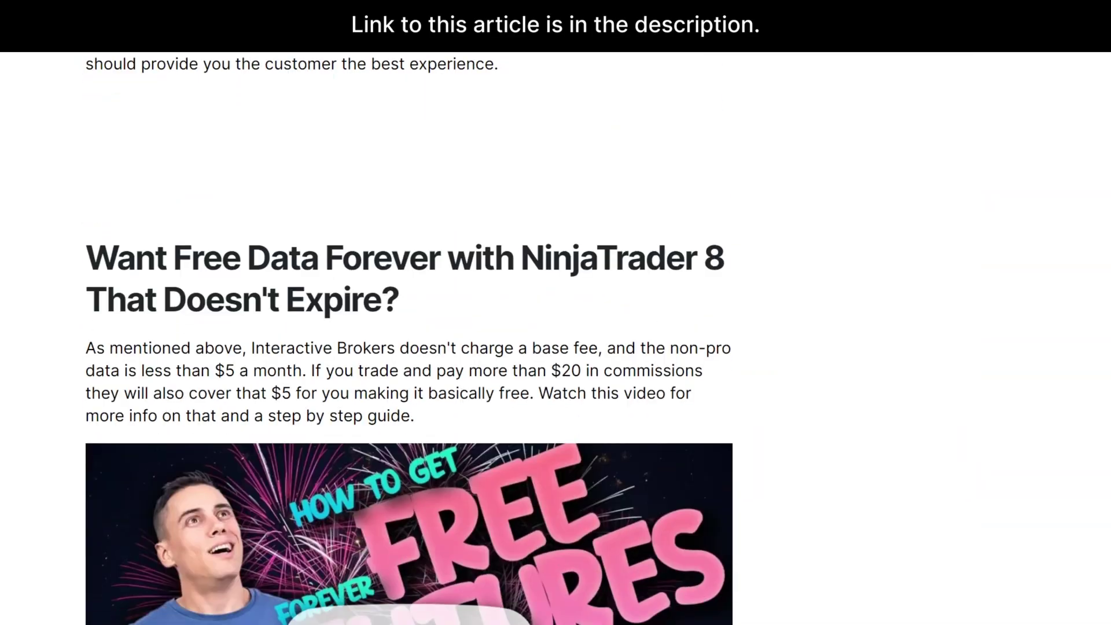
pyautogui.scroll(-14, 407, 338)
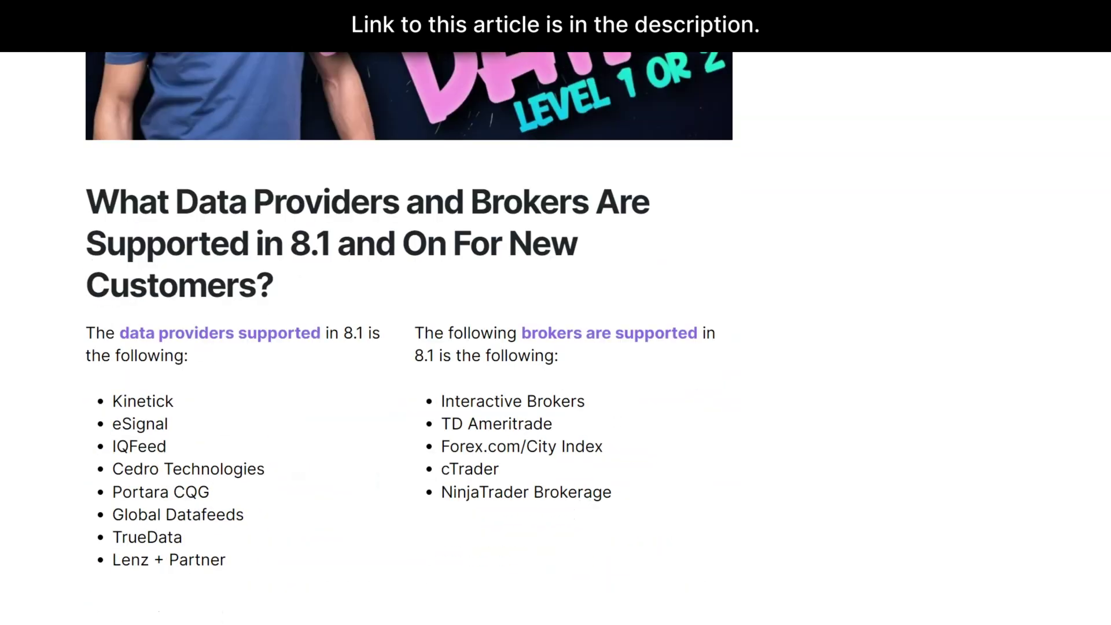
pyautogui.scroll(-5, 407, 338)
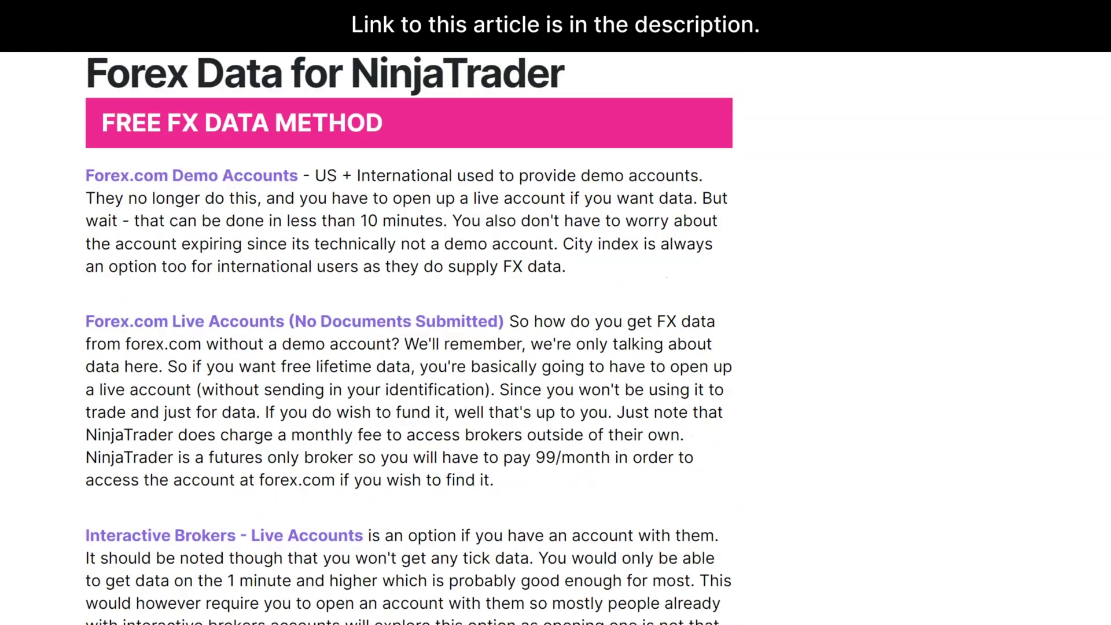
pyautogui.scroll(-2, 408, 339)
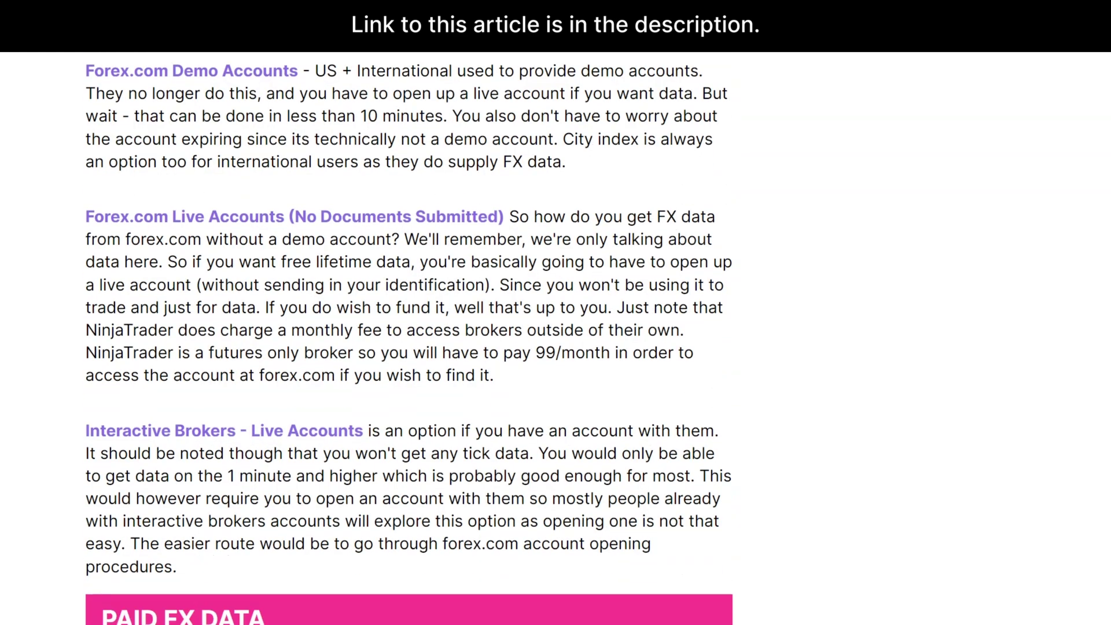
pyautogui.scroll(-11, 408, 339)
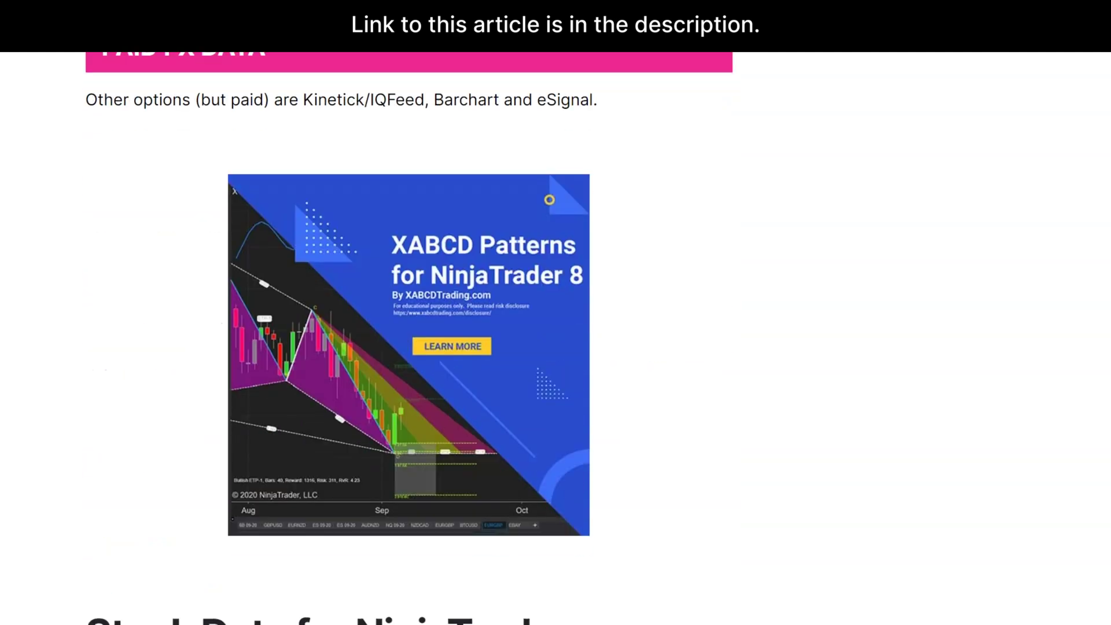
pyautogui.scroll(-9, 407, 338)
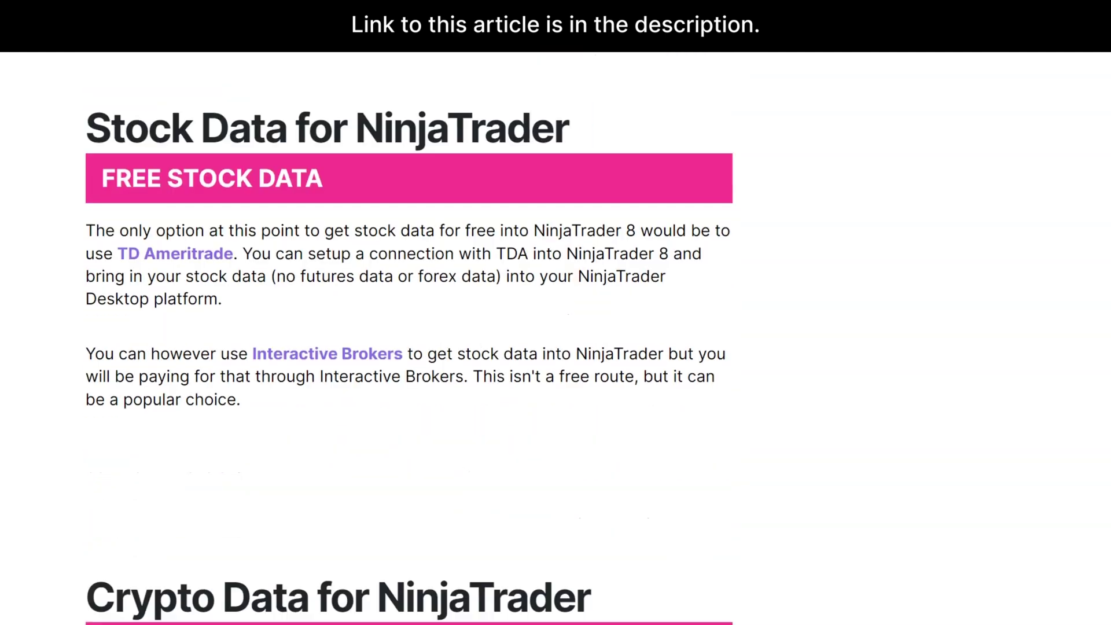
pyautogui.scroll(-9, 408, 339)
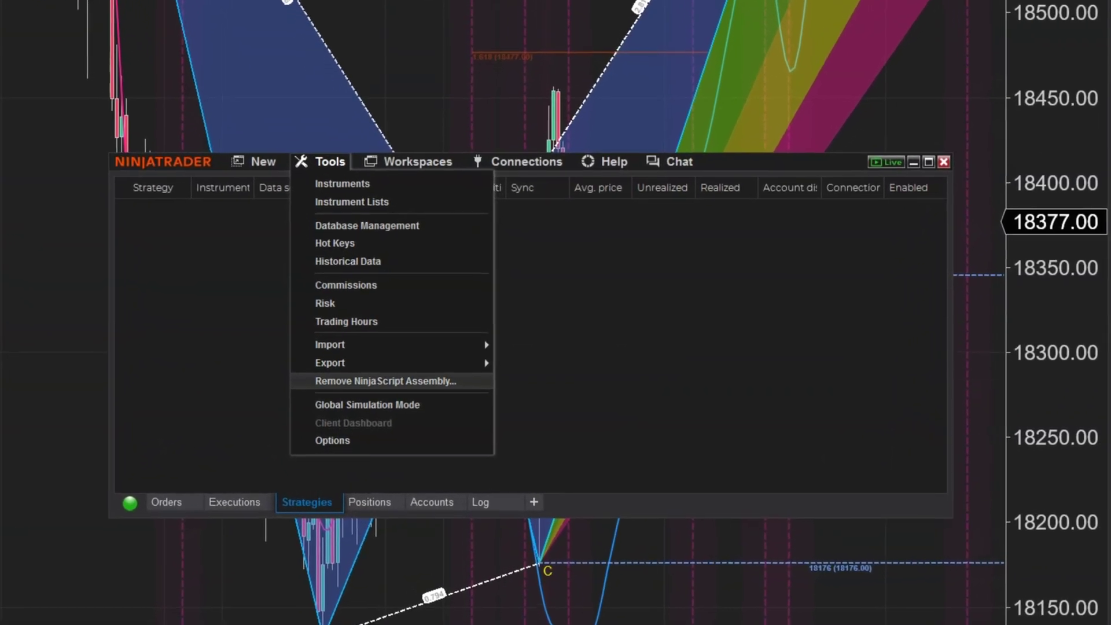
# Dismiss the Tools list to reveal the NQ 06-24 30-minute chart and Market Analyzer.
pyautogui.press('Escape')
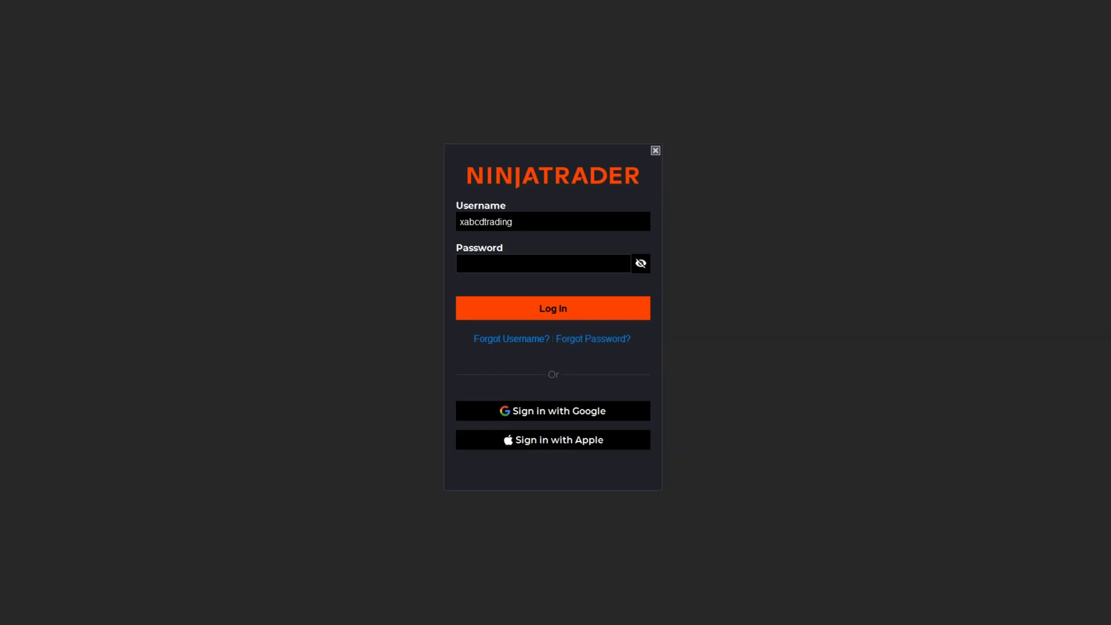
# Attempt the NinjaTrader login with the Password field empty to trigger the warning.
pyautogui.press('Return')
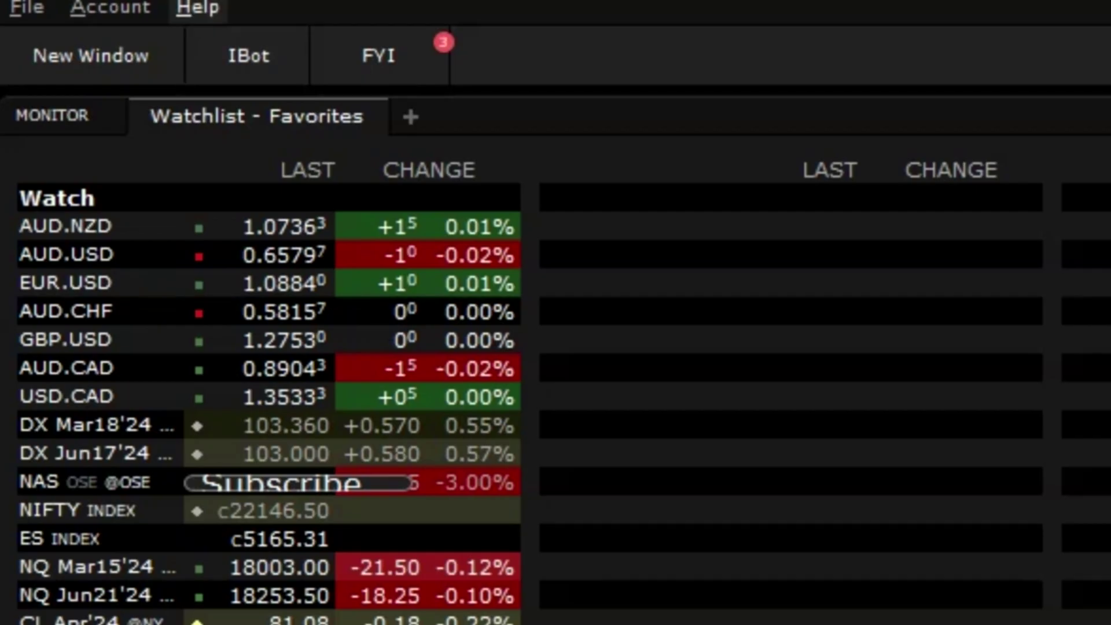
# Show the Help menu's Customer Service submenu in Trader Workstation, then close it.
pyautogui.hotkey('alt', 'h')
pyautogui.press('Down')
pyautogui.press('Down')
pyautogui.press('Down')
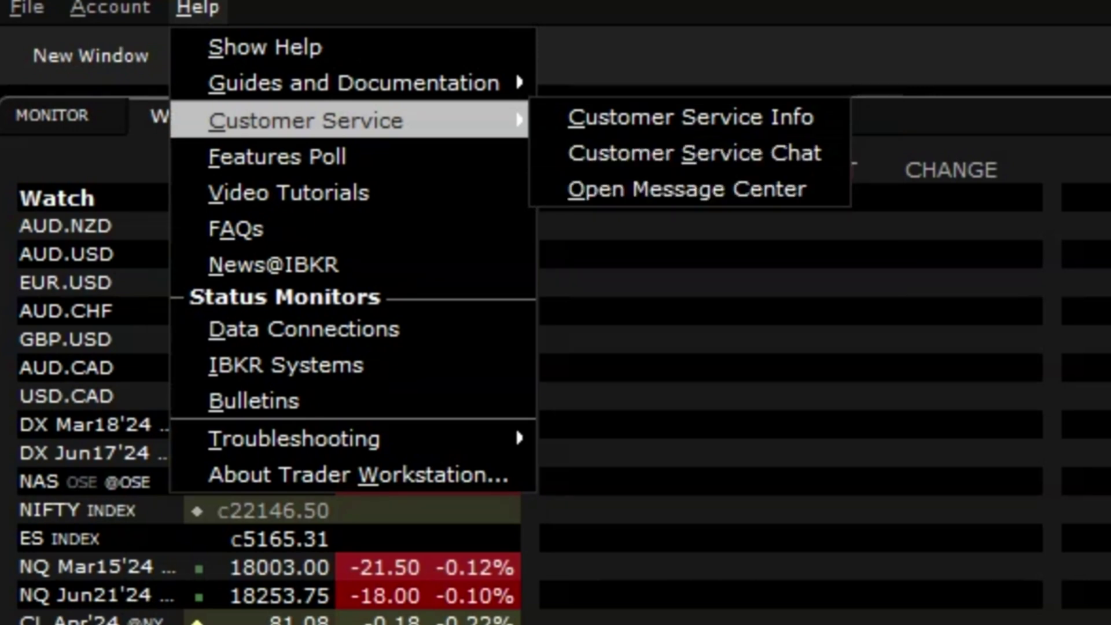
pyautogui.press('Escape')
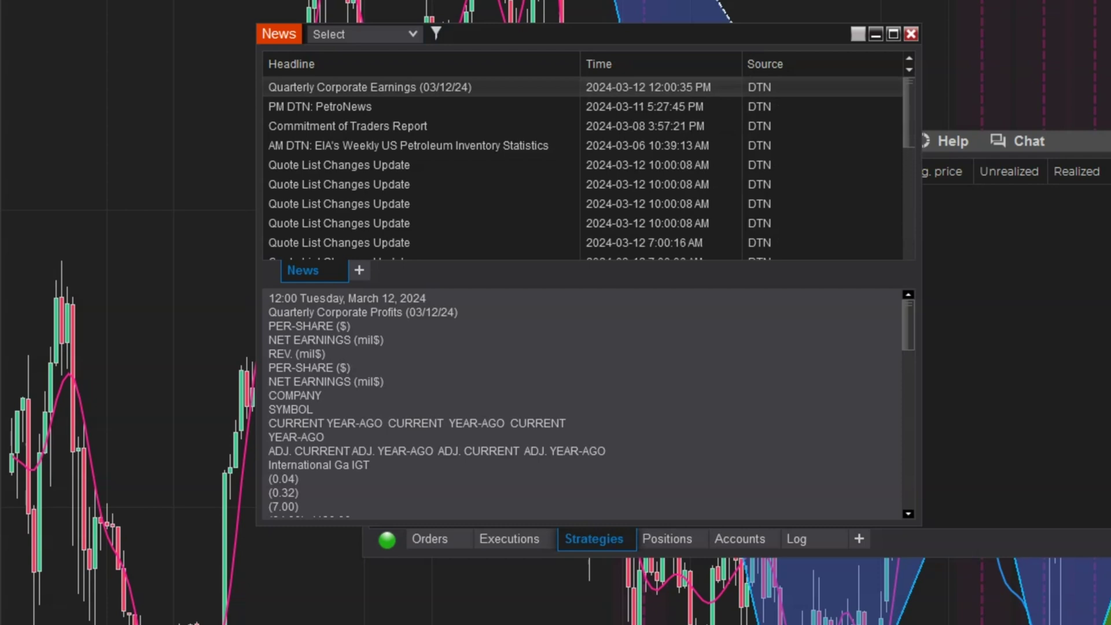
pyautogui.click(364, 34)
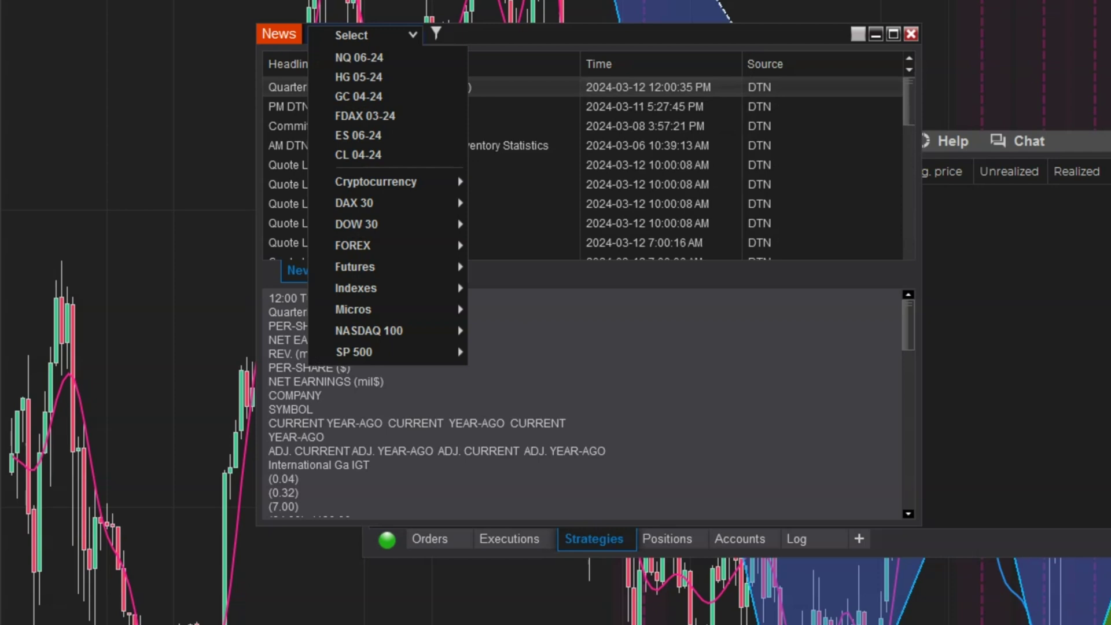
pyautogui.press('Escape')
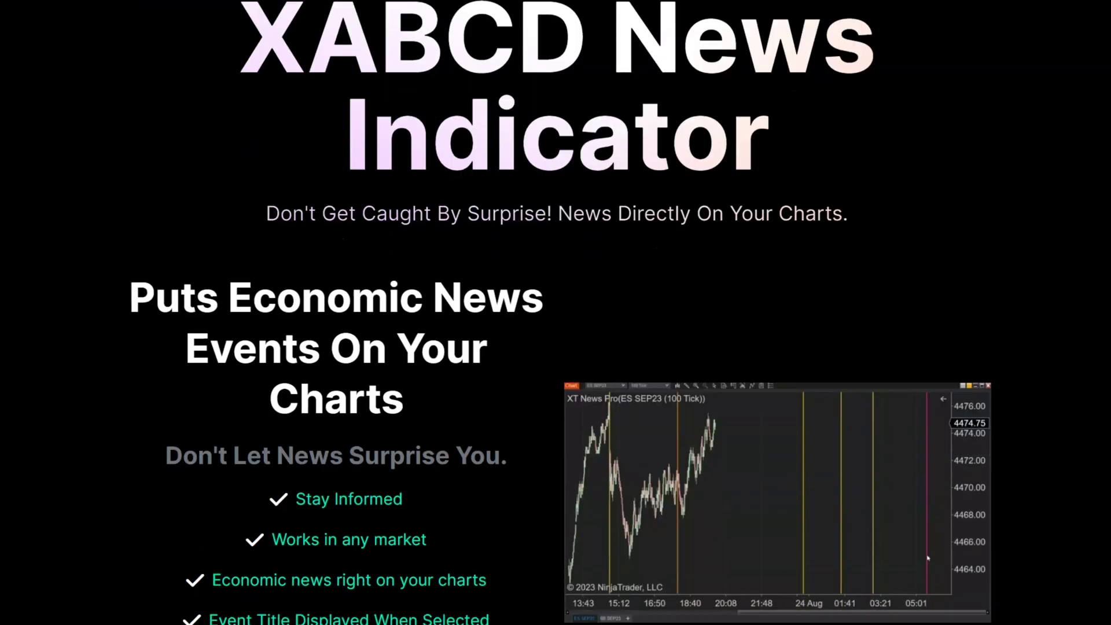
# Scroll the XABCD News indicator page to the Get Your Free License form and Pro benefits.
pyautogui.scroll(-8, 908, 108)
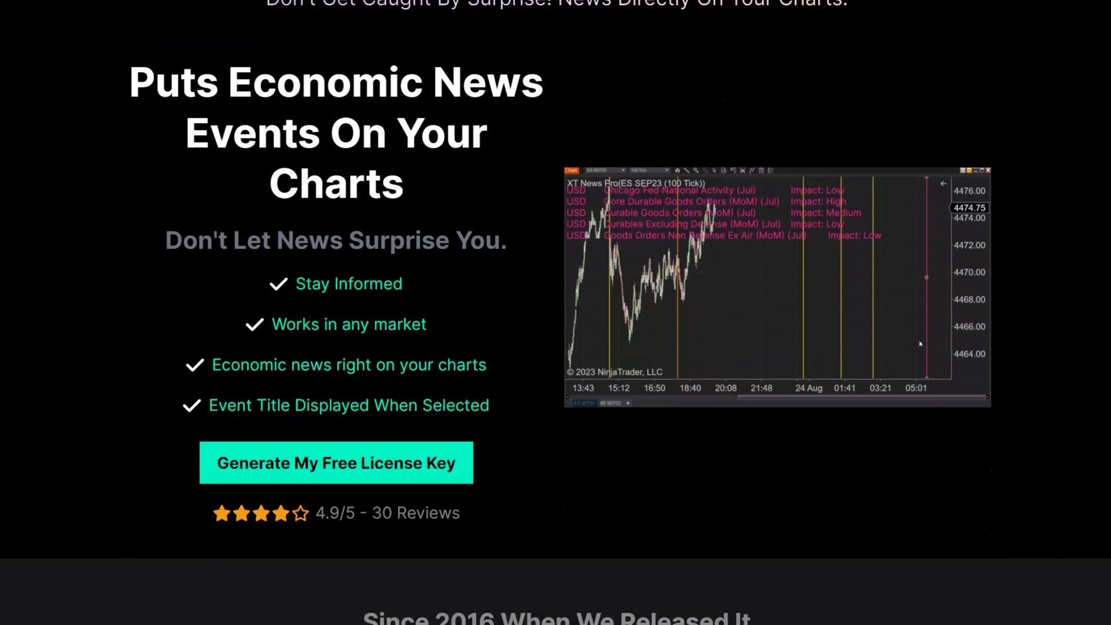
pyautogui.scroll(-14, 908, 109)
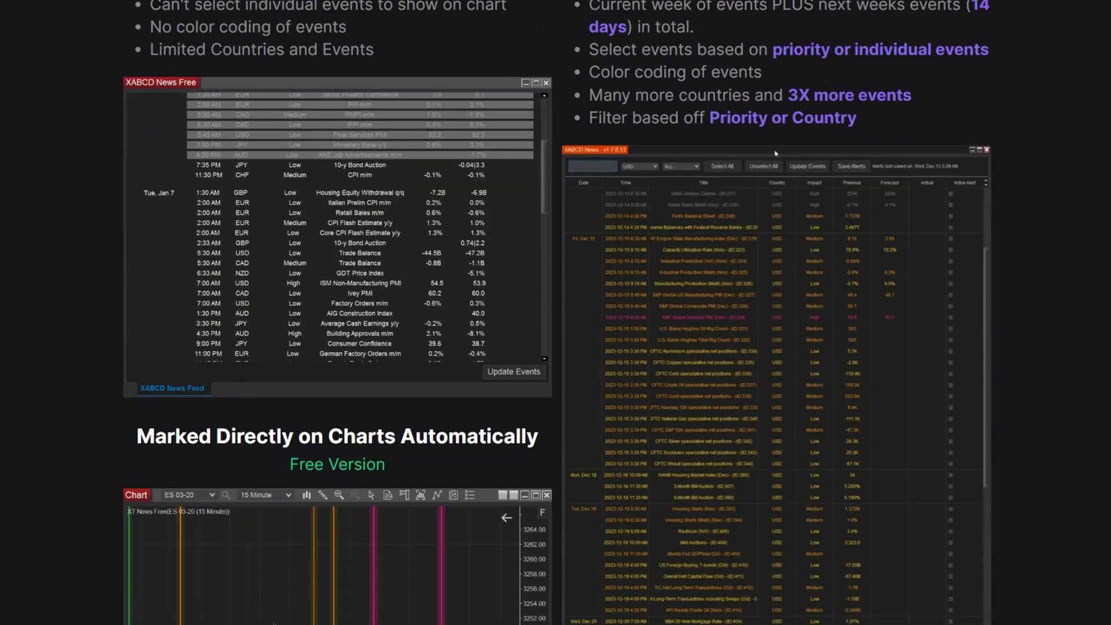
pyautogui.scroll(-14, 557, 312)
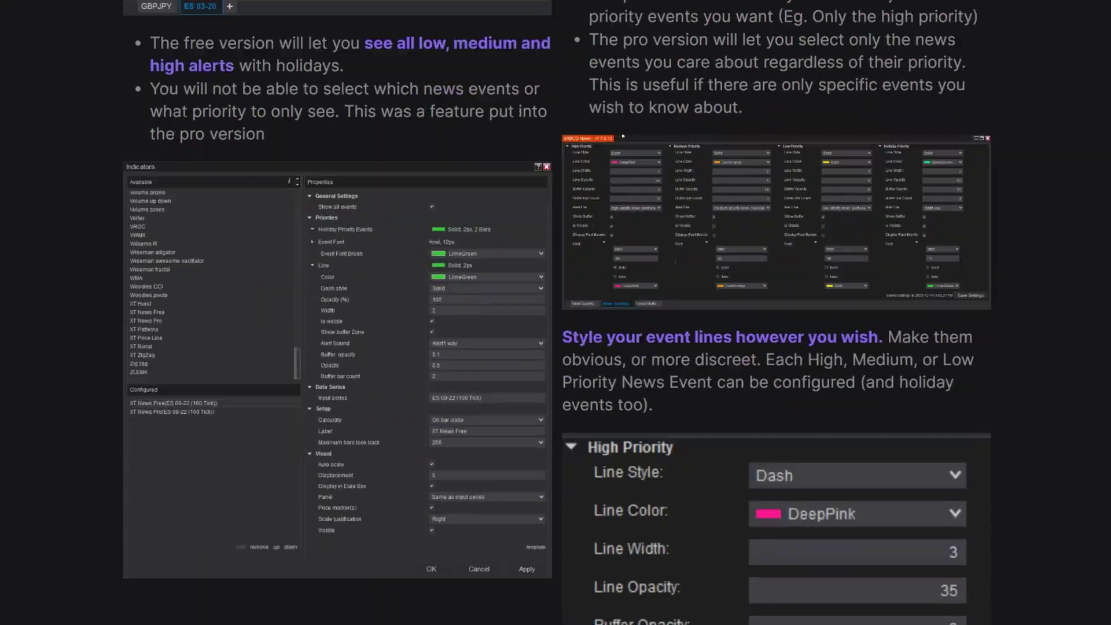
pyautogui.scroll(-11, 622, 4)
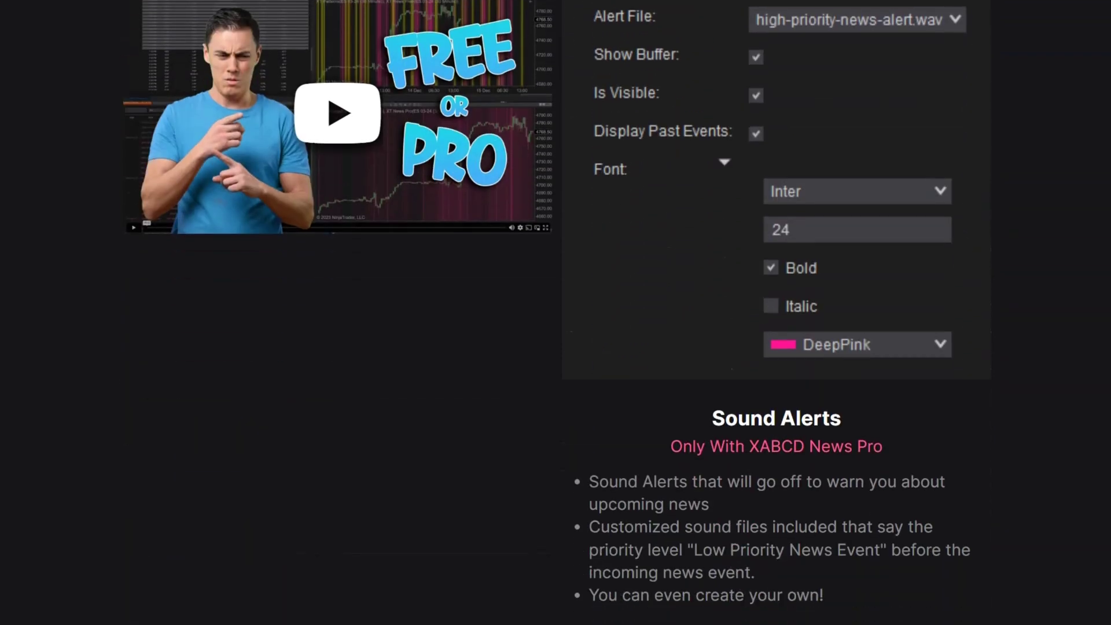
pyautogui.scroll(-15, 555, 313)
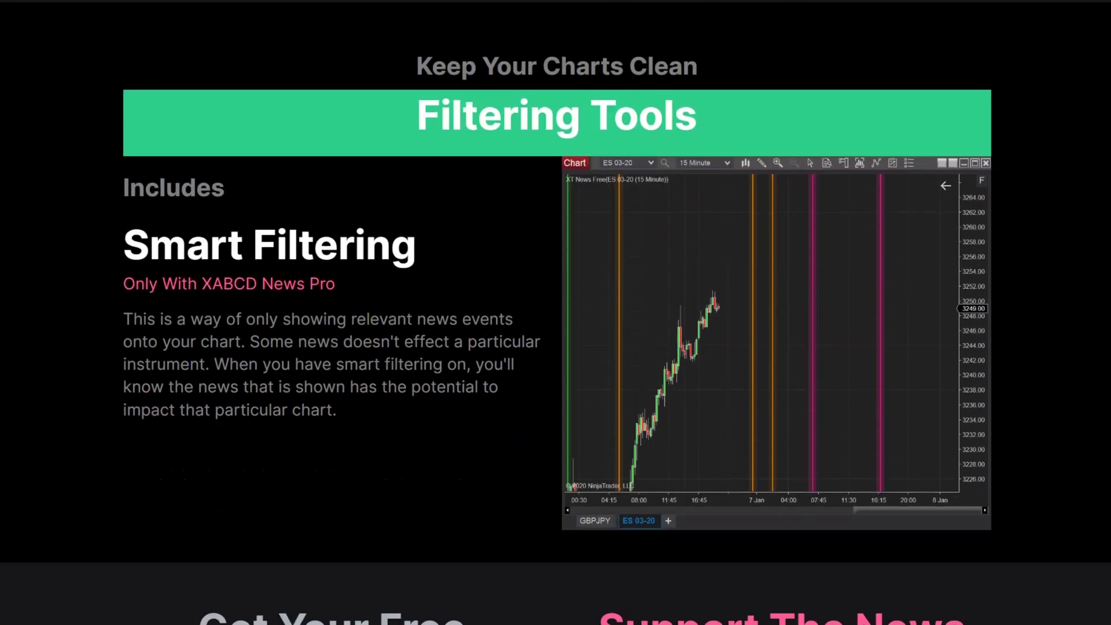
pyautogui.scroll(-11, 555, 313)
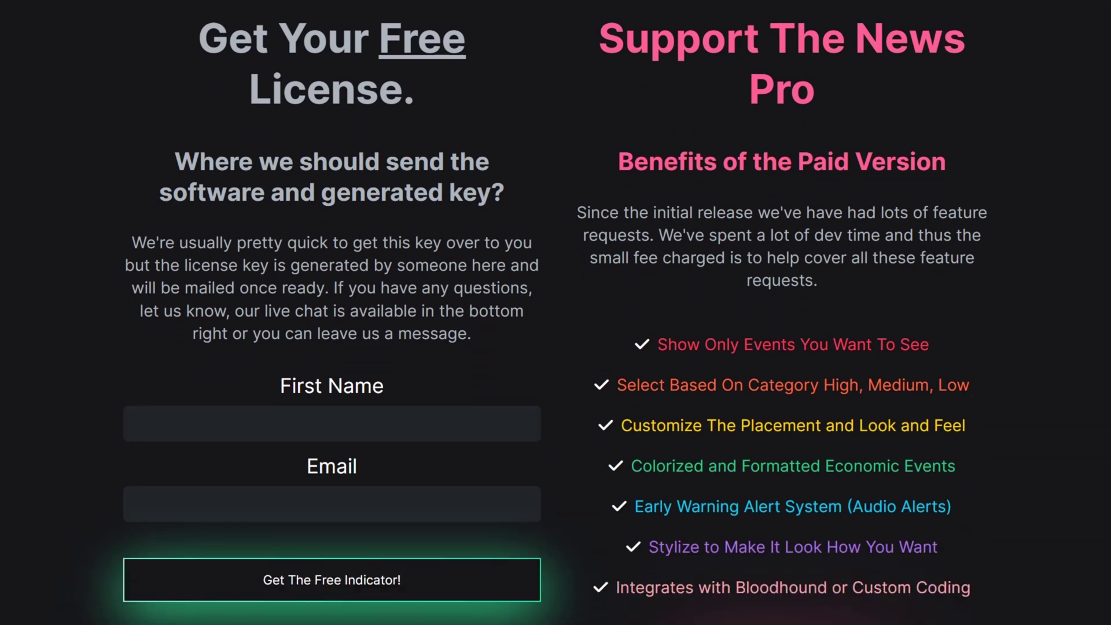
pyautogui.scroll(4, 555, 313)
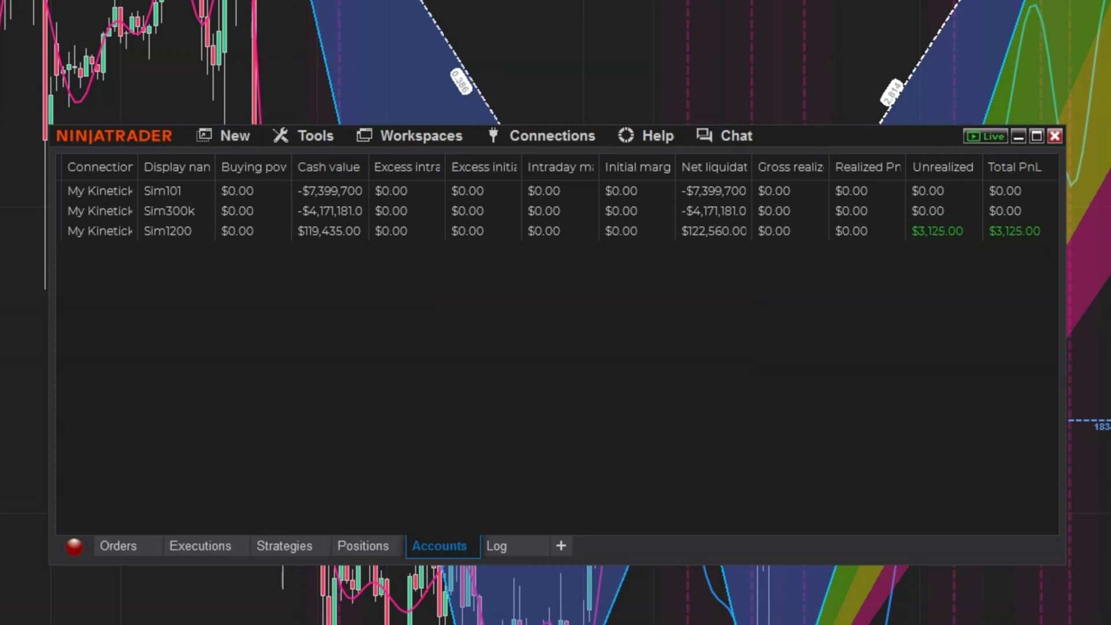
# Open the Control Center Accounts grid Properties and review enabled columns like Net liquidation and Realized PnL.
pyautogui.rightClick(432, 296)
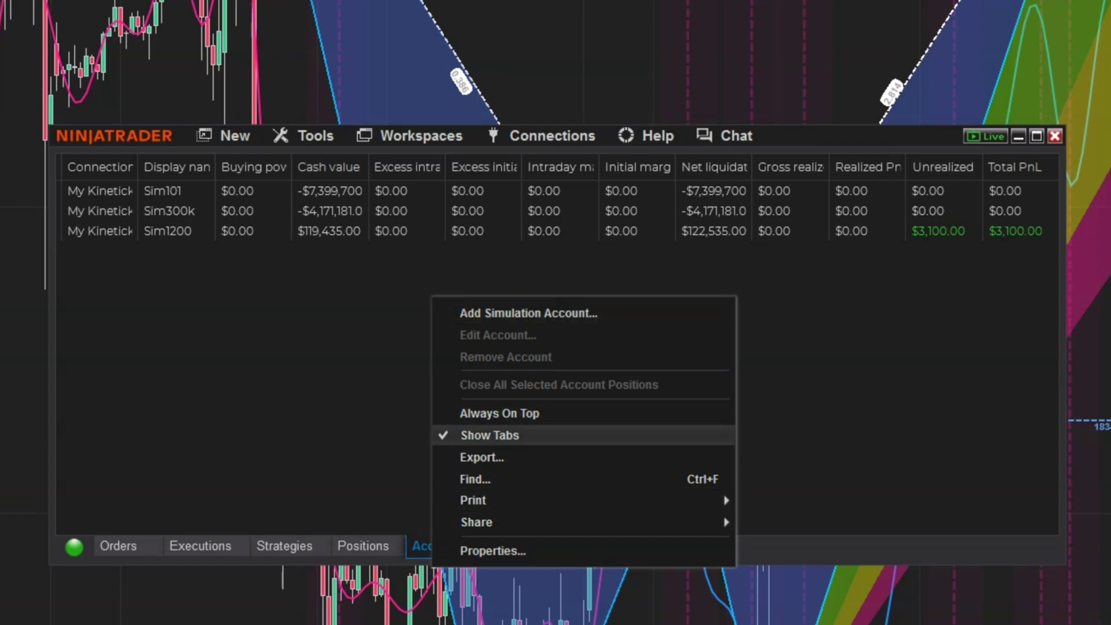
pyautogui.moveTo(480, 522)
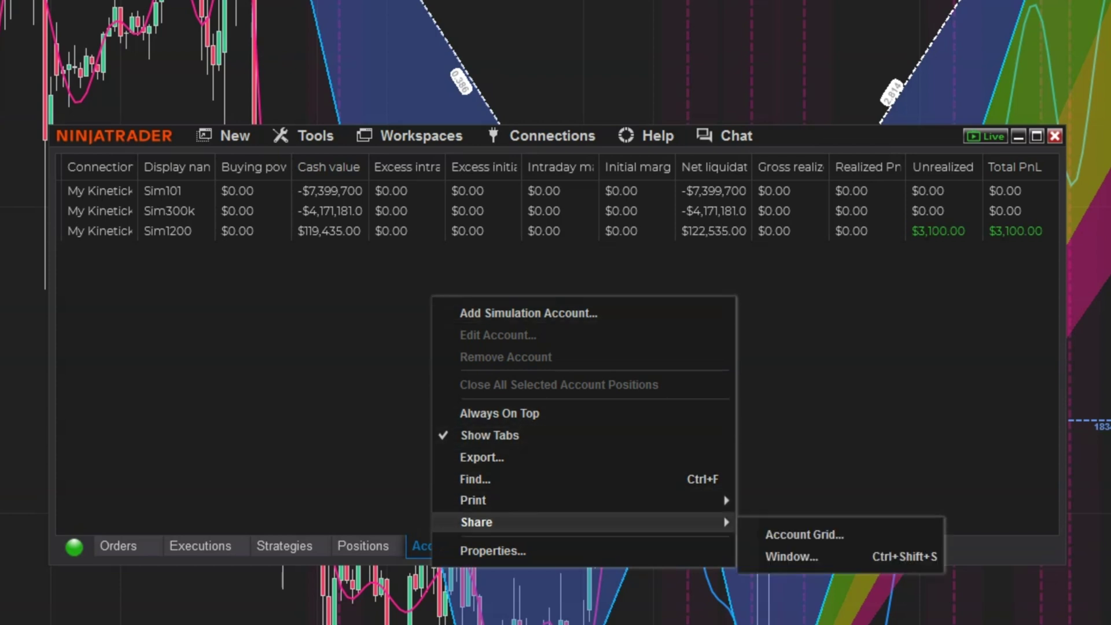
pyautogui.click(493, 550)
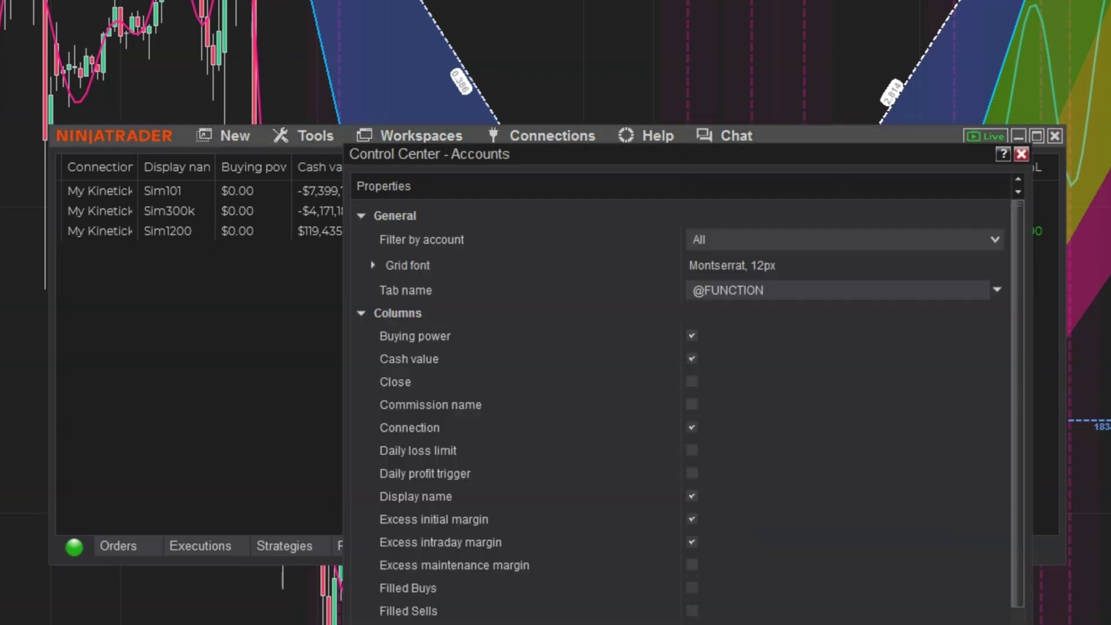
pyautogui.scroll(-7, 688, 410)
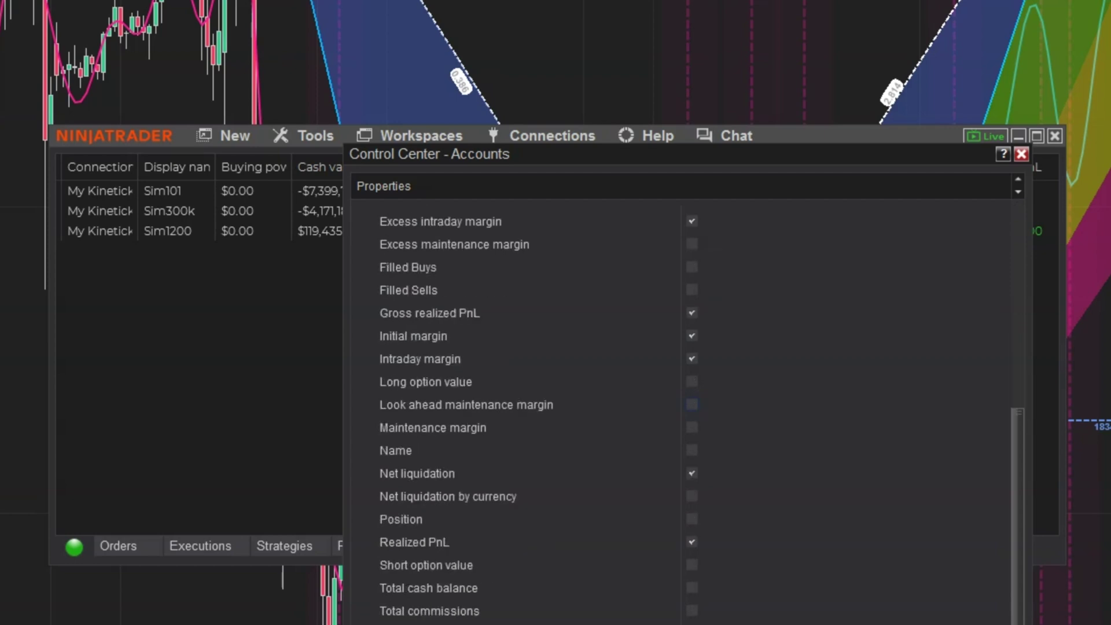